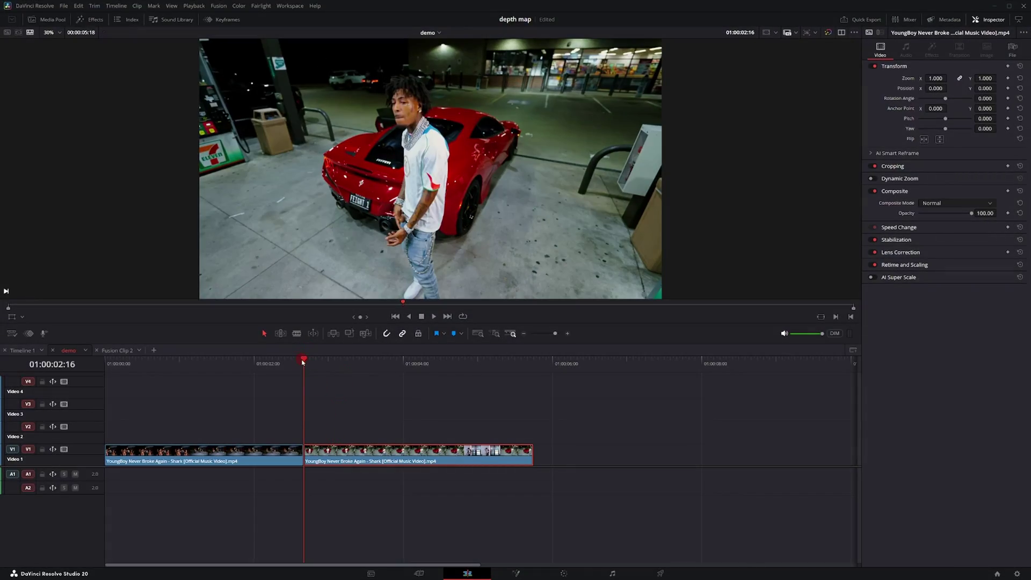
- Split the second clip at 01:00:04:16 and confirm a duration of 00:00:02:00 for its first piece
key(shift+Right)
key(shift+Right)
key(ctrl+b)
click(374, 454)
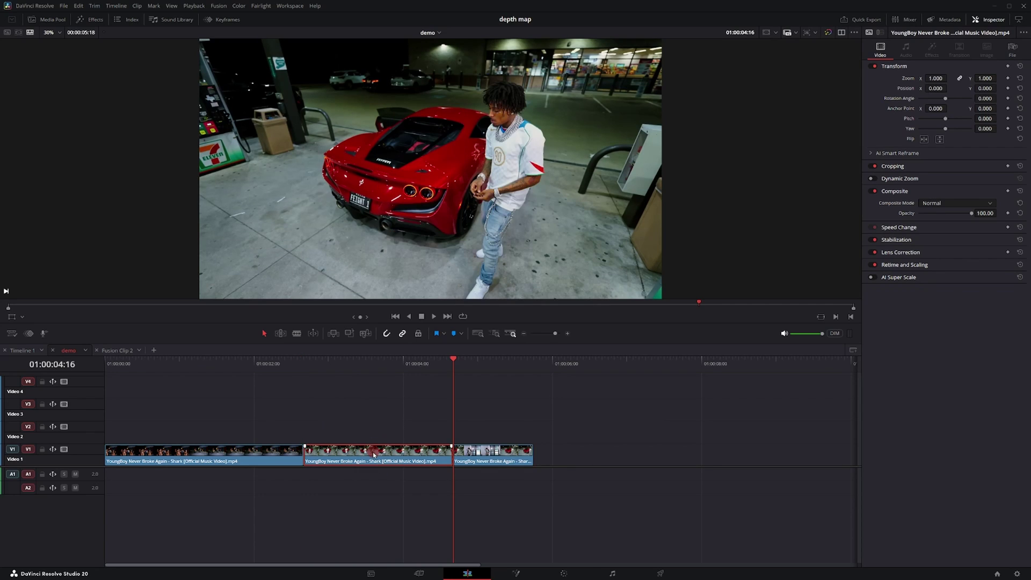
key(ctrl+d)
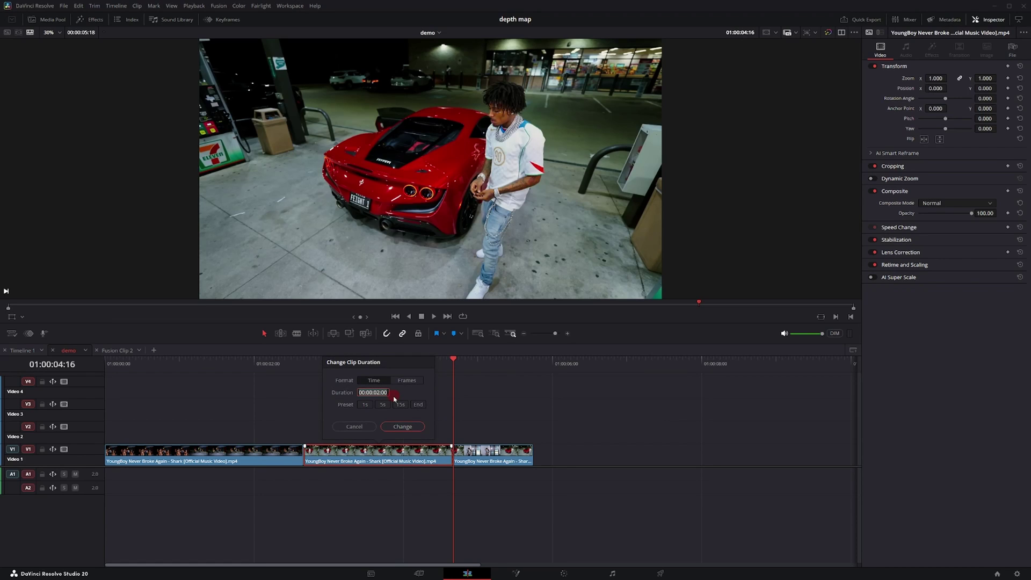
key(Return)
- Move the 2-second piece onto Video 2 over the end of the first clip and split the clip beneath at 01:00:00:16
drag(370, 452, 221, 429)
click(155, 364)
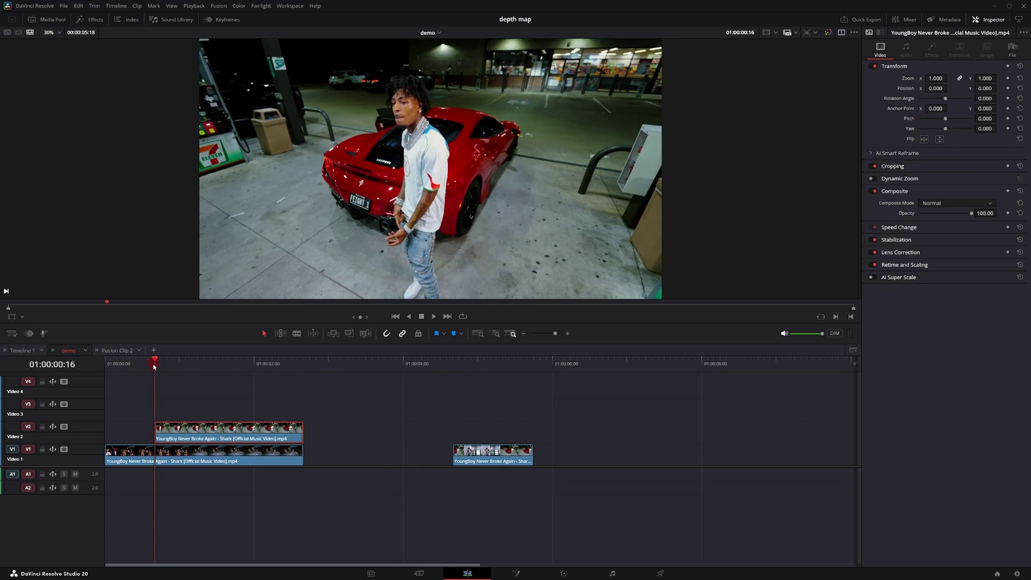
key(ctrl+b)
- Combine the two overlapping clips into a new Fusion clip and open it on the Fusion page
drag(331, 452, 225, 414)
right_click(222, 426)
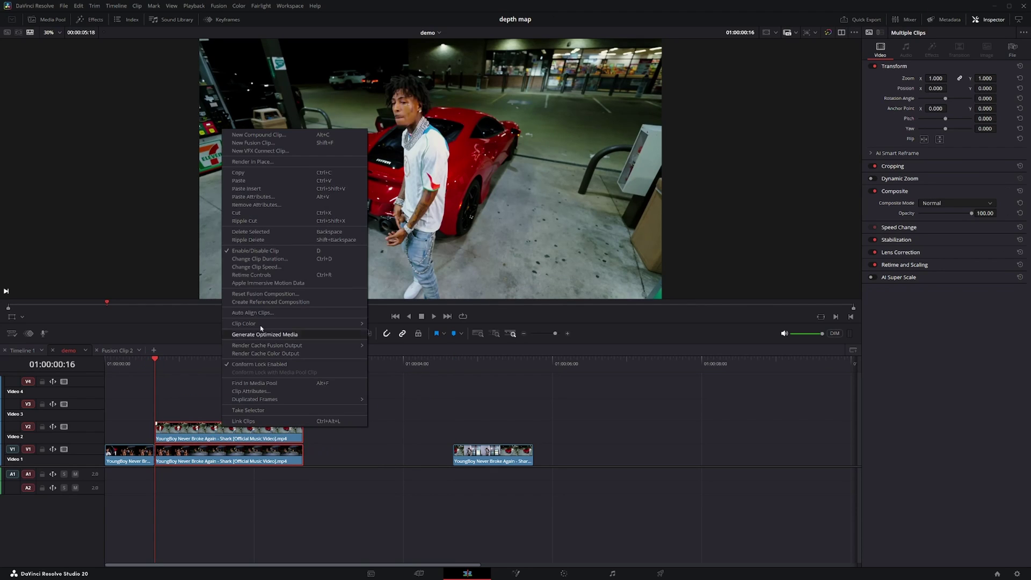
click(273, 142)
click(516, 573)
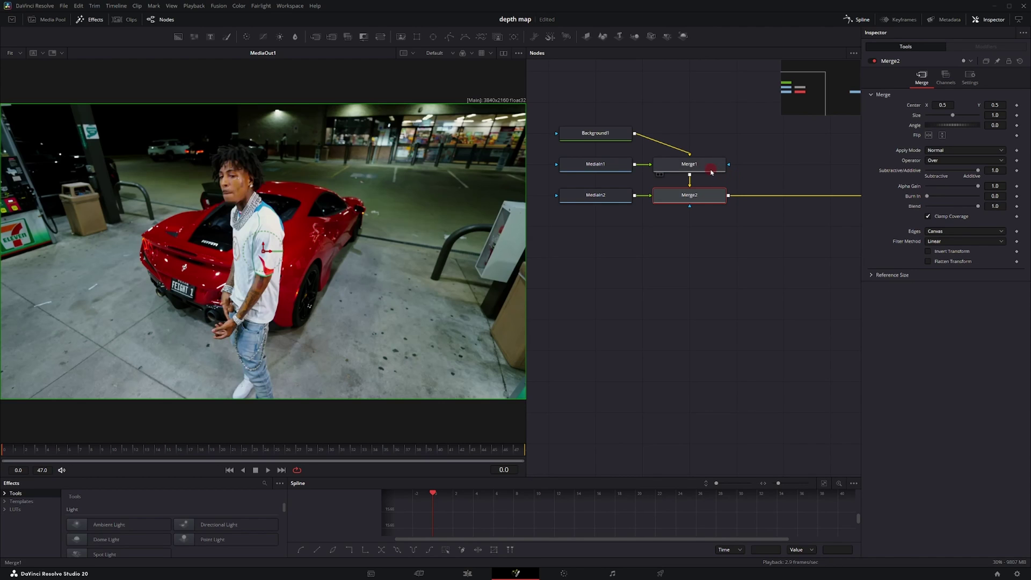
- Delete the Merge1 and Background1 nodes from the composition
click(710, 172)
key(Delete)
click(610, 136)
key(Delete)
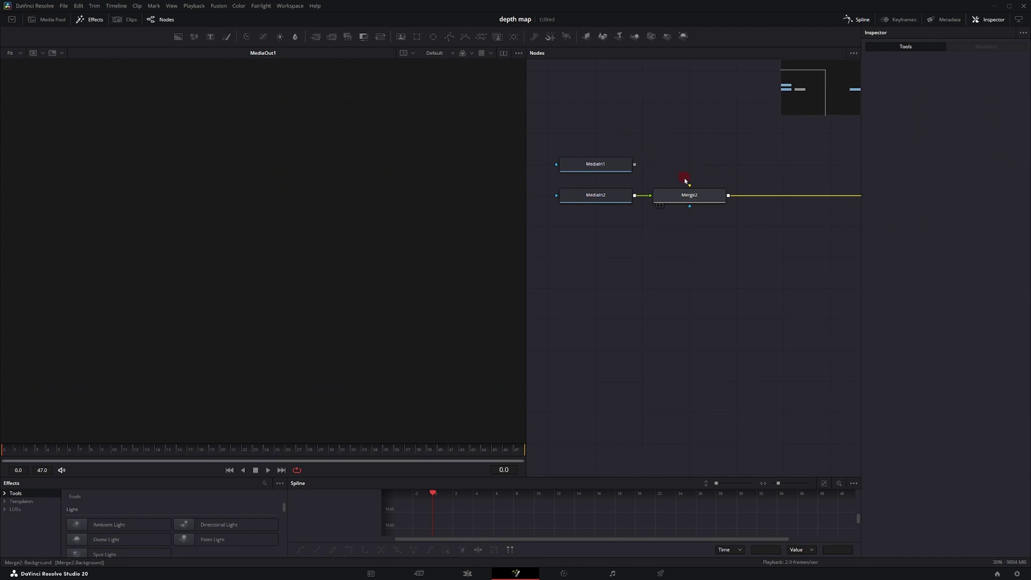
- Connect MediaIn1 to Merge2's background and arrange MediaIn2 above the merge, MediaIn1 beside it and MediaOut1 below it
click(622, 170)
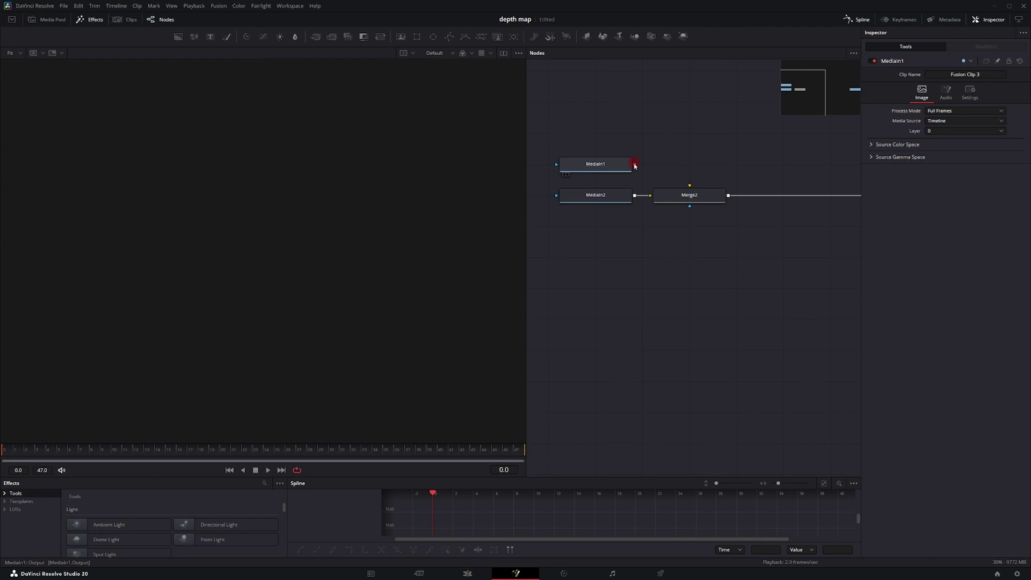
drag(635, 166, 691, 188)
drag(613, 172, 648, 249)
drag(603, 199, 690, 148)
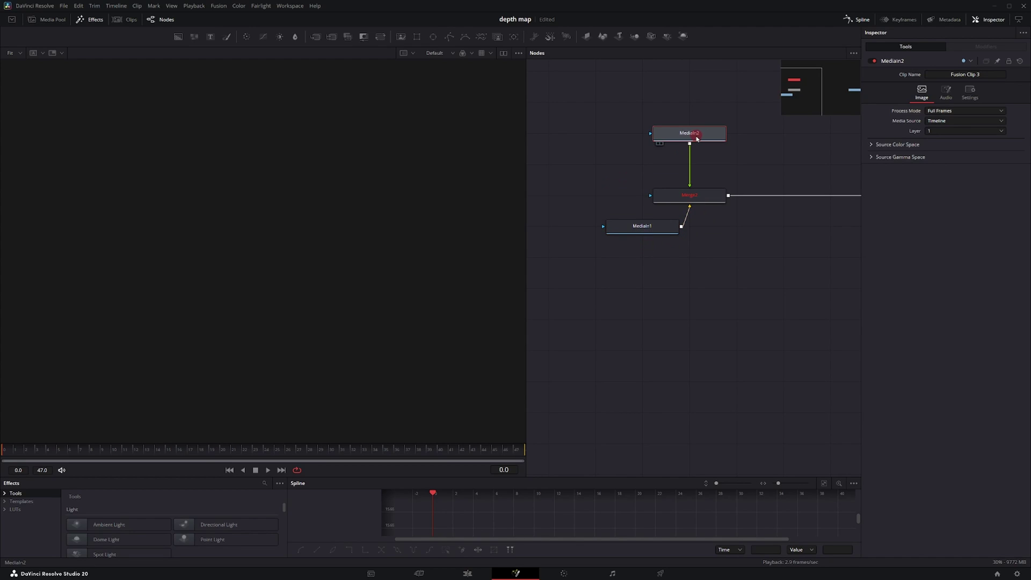
click(655, 232)
drag(655, 232, 613, 202)
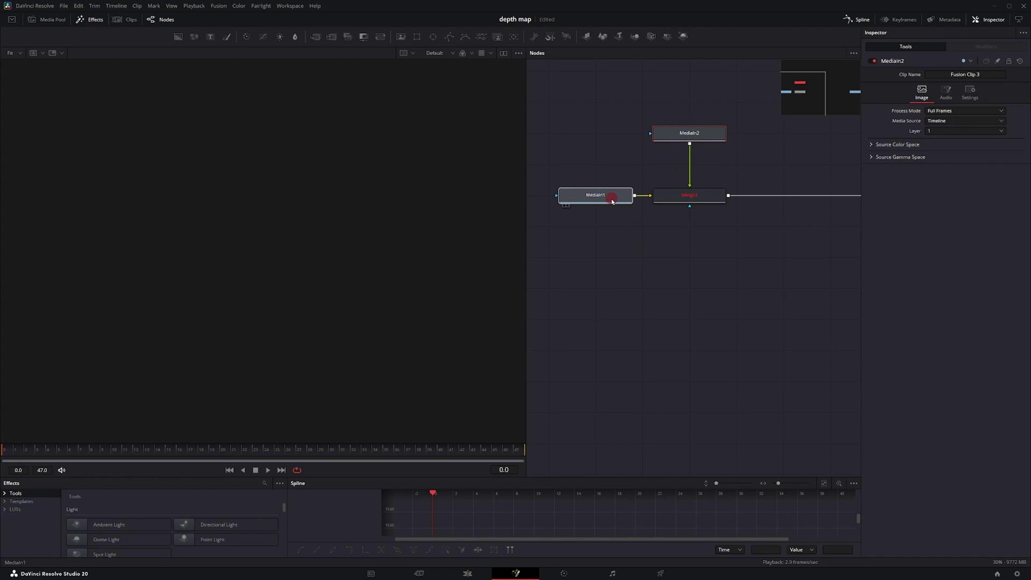
drag(837, 183, 658, 276)
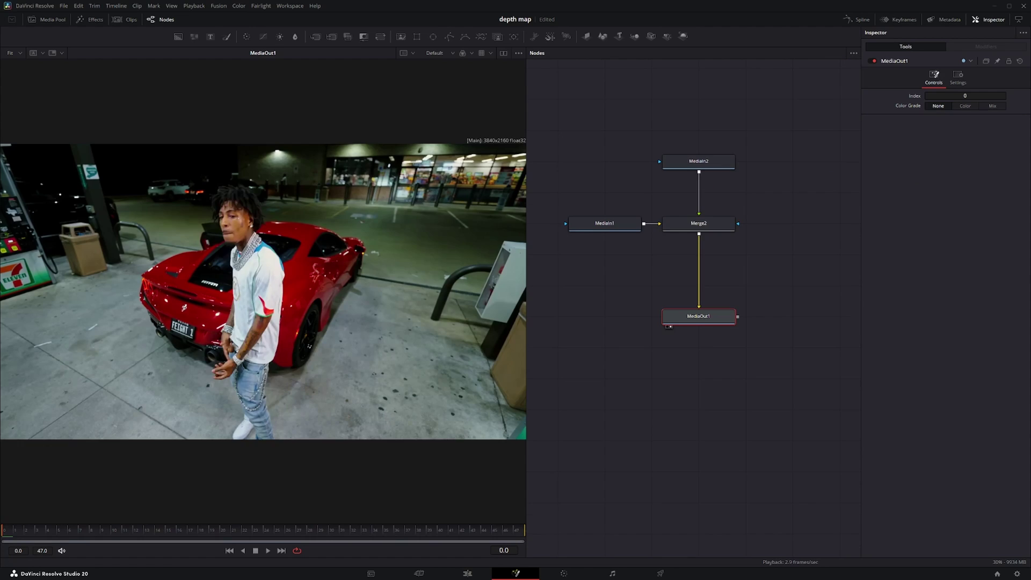
drag(4, 528, 265, 529)
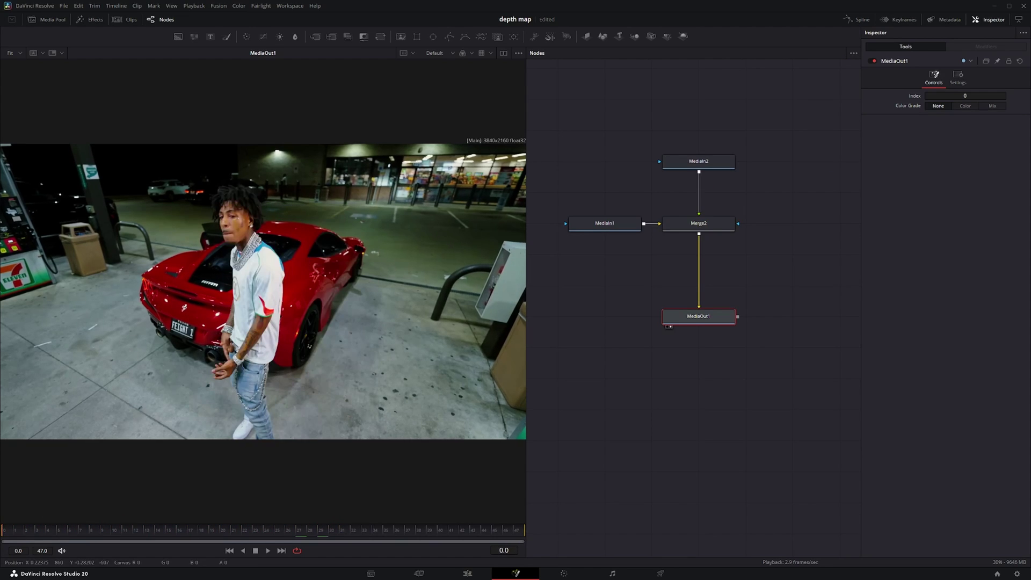
- Add a Depth Map node between MediaIn2 and Merge2
click(710, 164)
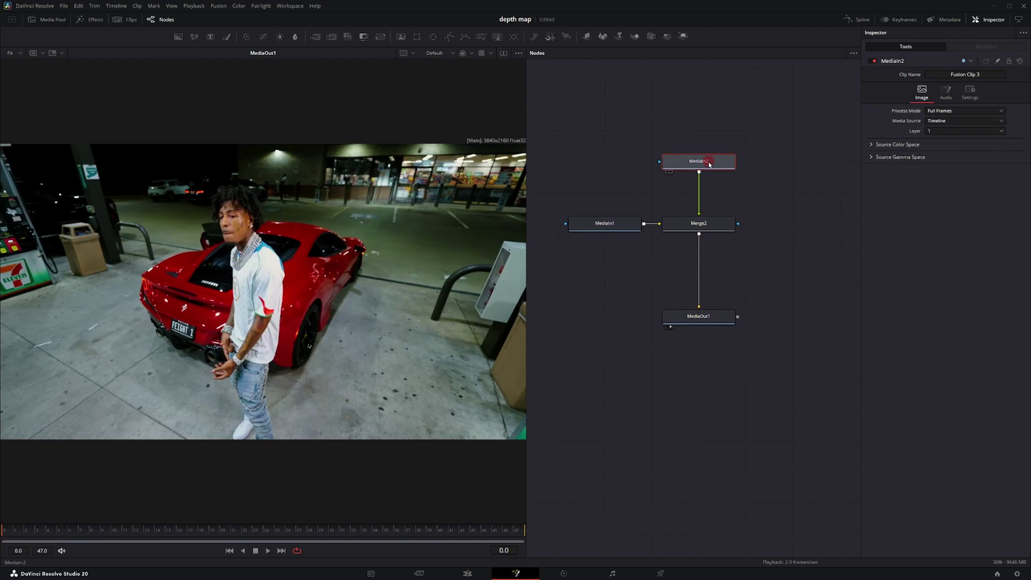
key(shift+space)
text(glow)
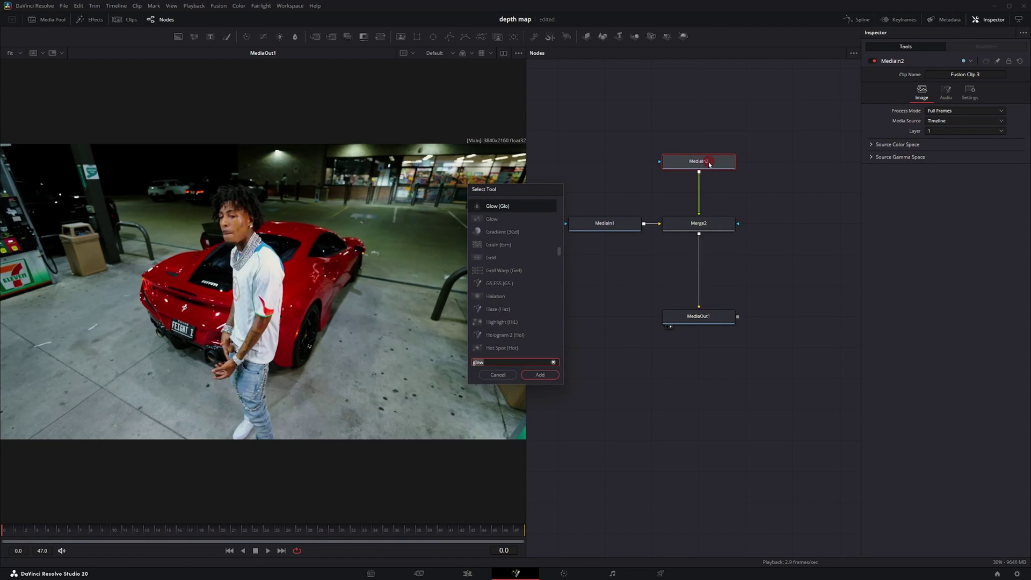
text(dep)
key(Return)
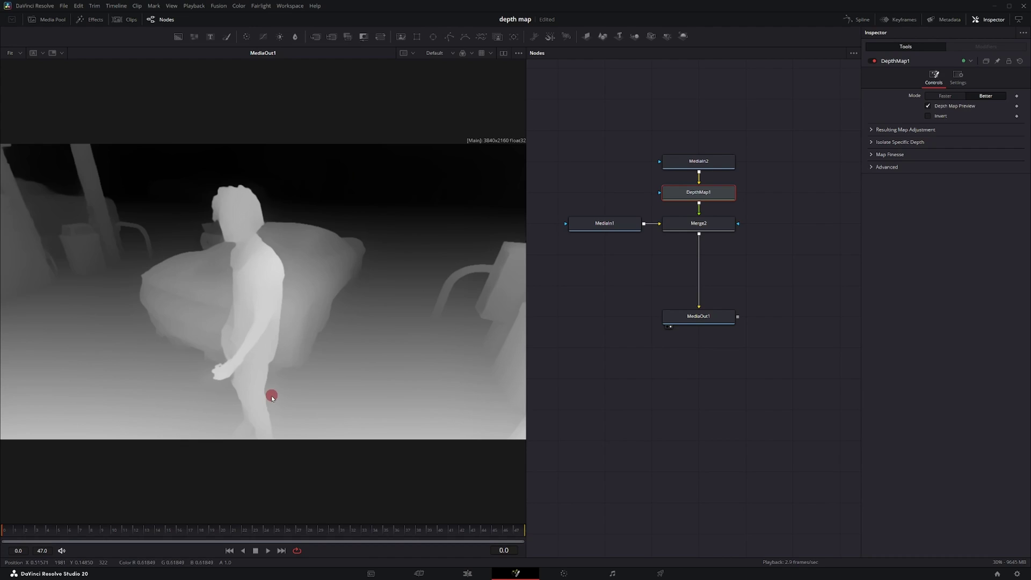
- Enable Adjust Map Levels, Isolation and Postprocessing on DepthMap1
click(872, 142)
click(872, 197)
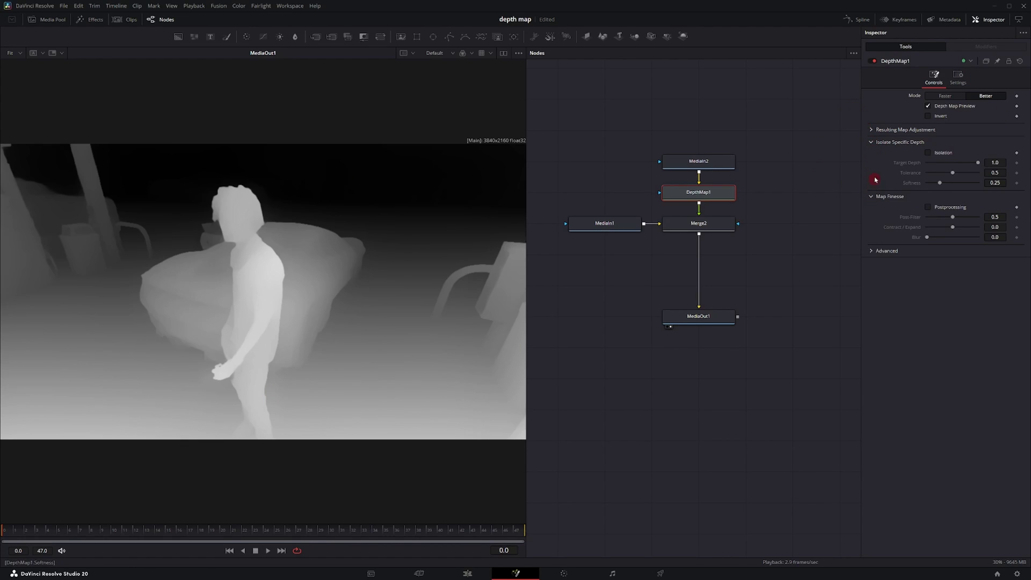
click(871, 131)
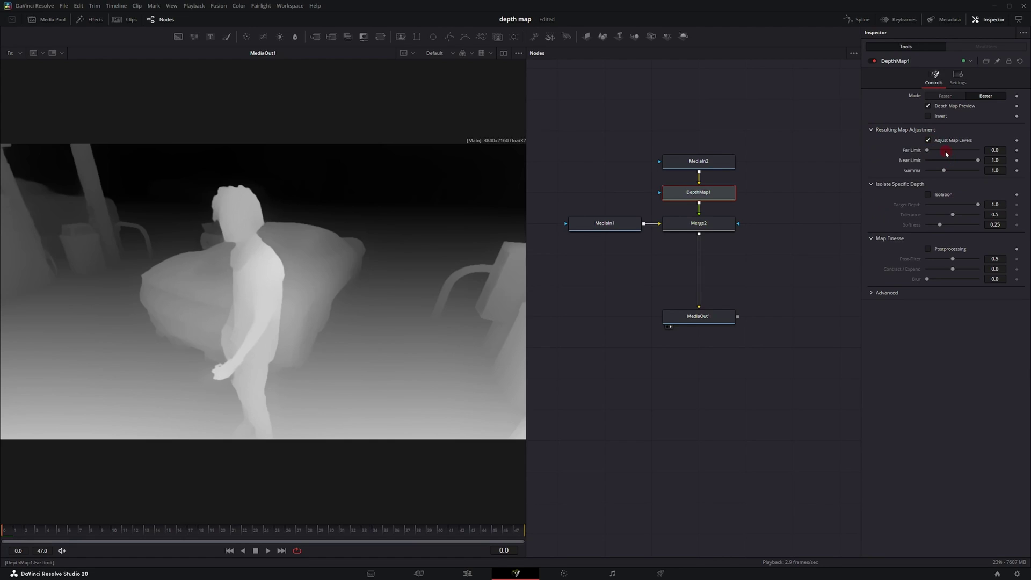
click(928, 195)
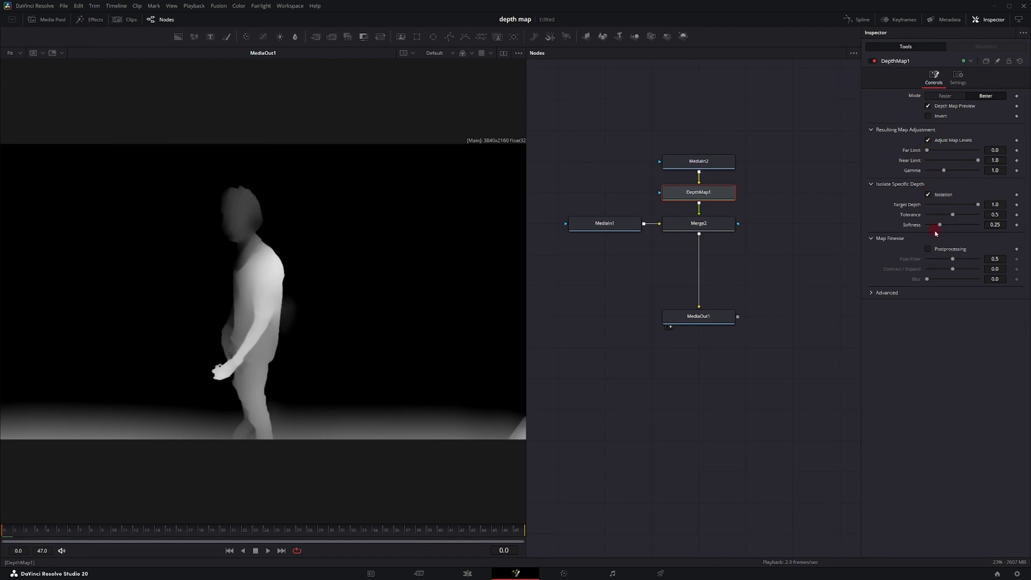
click(928, 249)
click(275, 308)
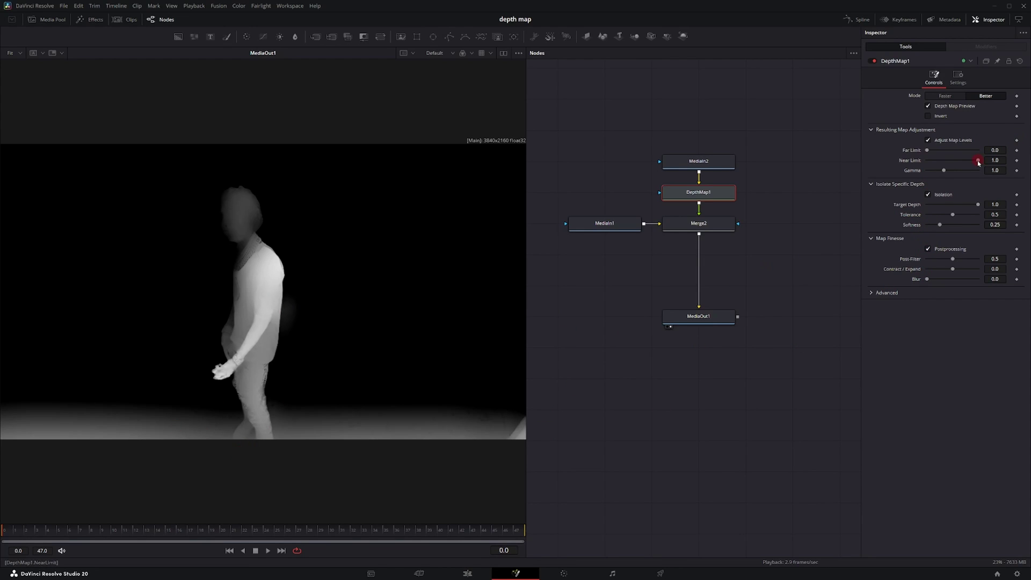
- Lower DepthMap1's Near Limit to 0.0 and modify that parameter with Anim Curves
drag(978, 162, 911, 163)
right_click(911, 163)
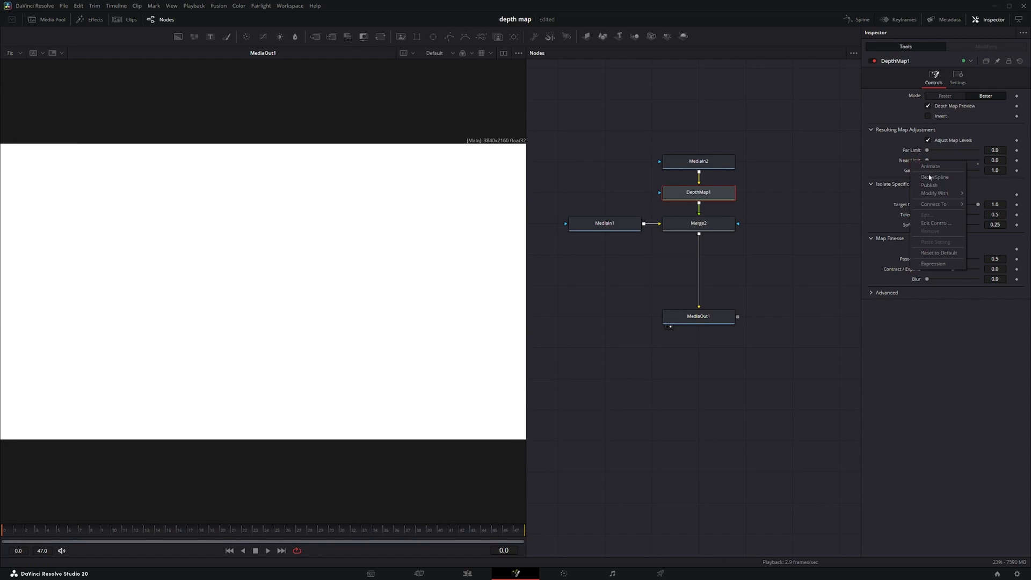
mouse_move(933, 193)
click(885, 195)
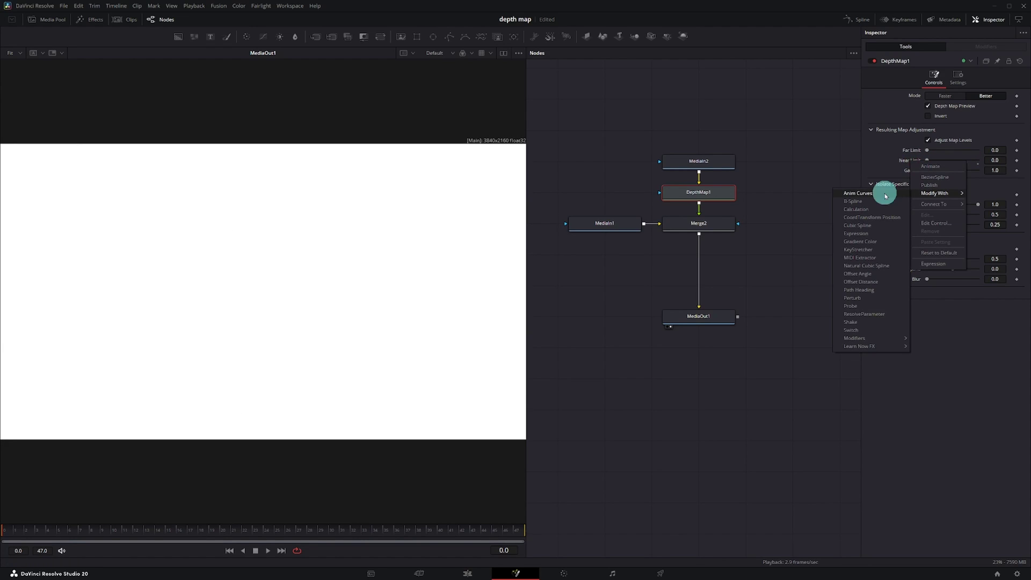
- Set the Near Limit's Anim Curves source to Duration and its curve type to Custom
click(985, 47)
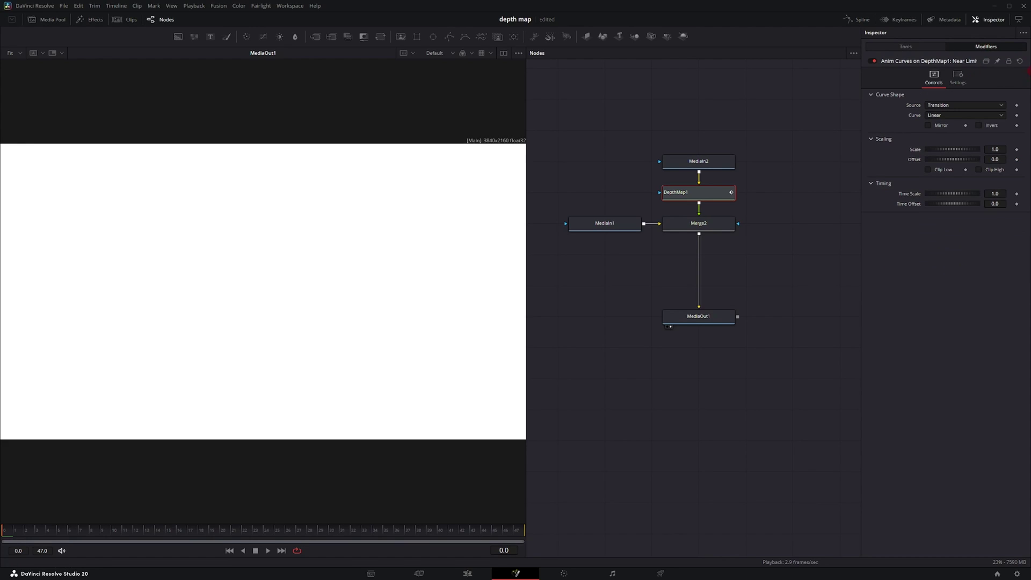
click(951, 106)
click(930, 123)
click(936, 115)
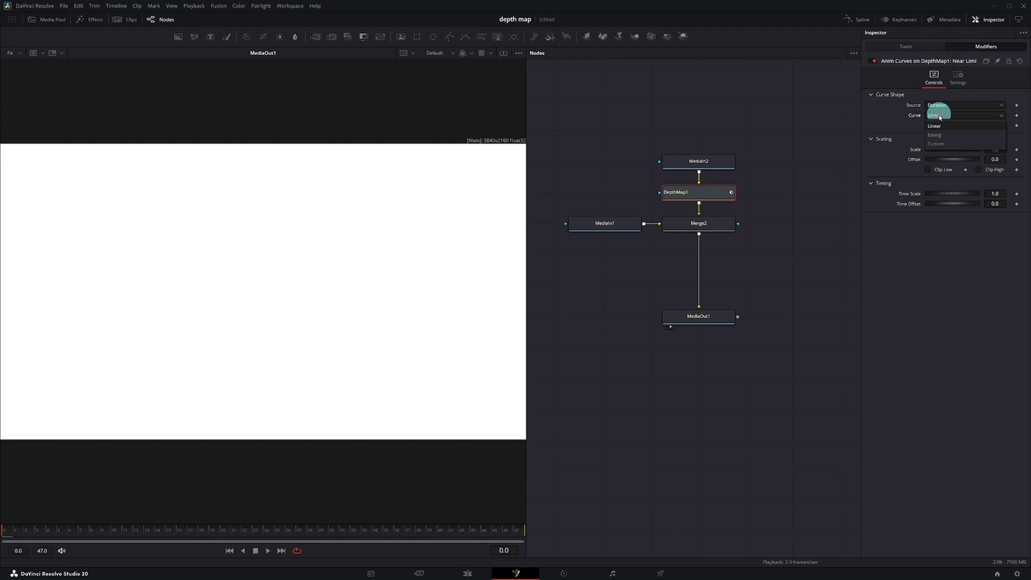
click(939, 143)
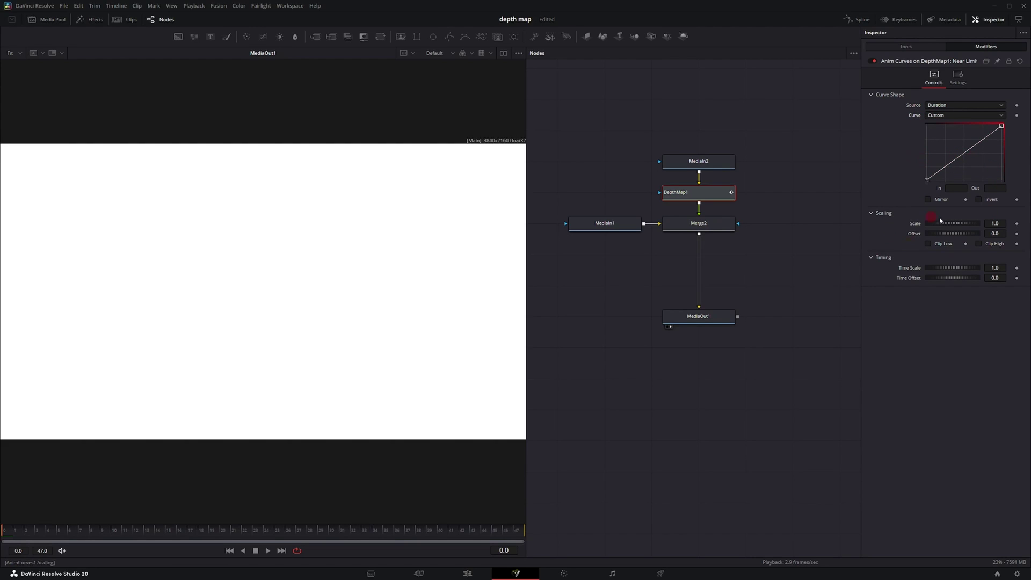
- Set the Anim Curves Offset to 2.0 and Scale to -2.041, and check the reveal from the first to the last frame
click(1000, 233)
key(Tab)
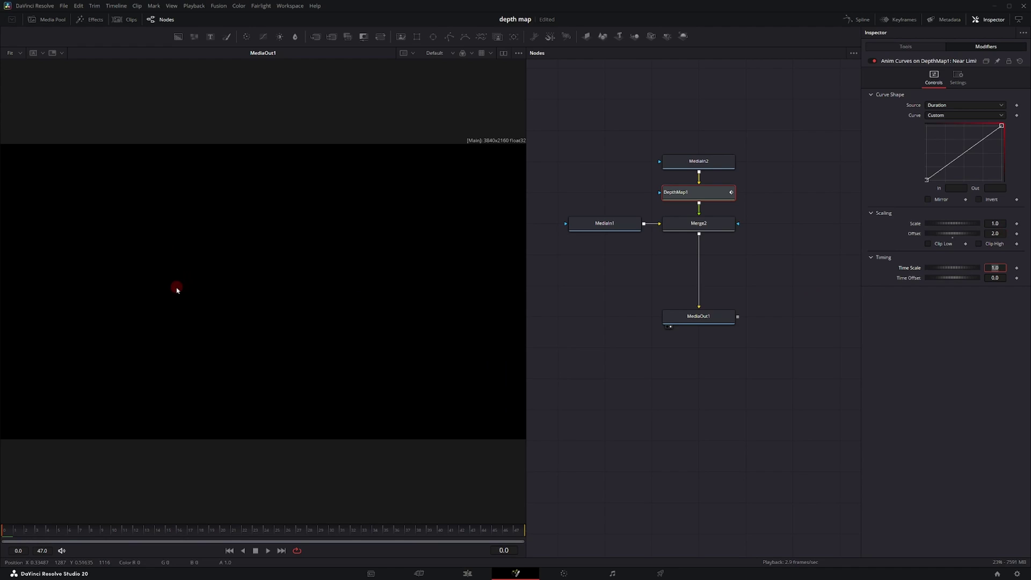
click(516, 531)
click(995, 223)
text(-)
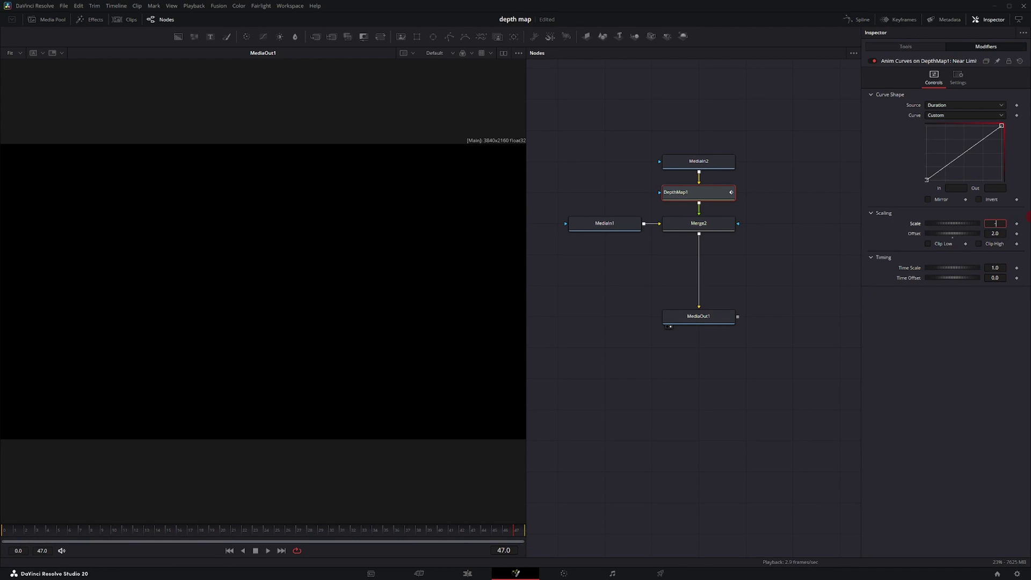
text(2)
key(Tab)
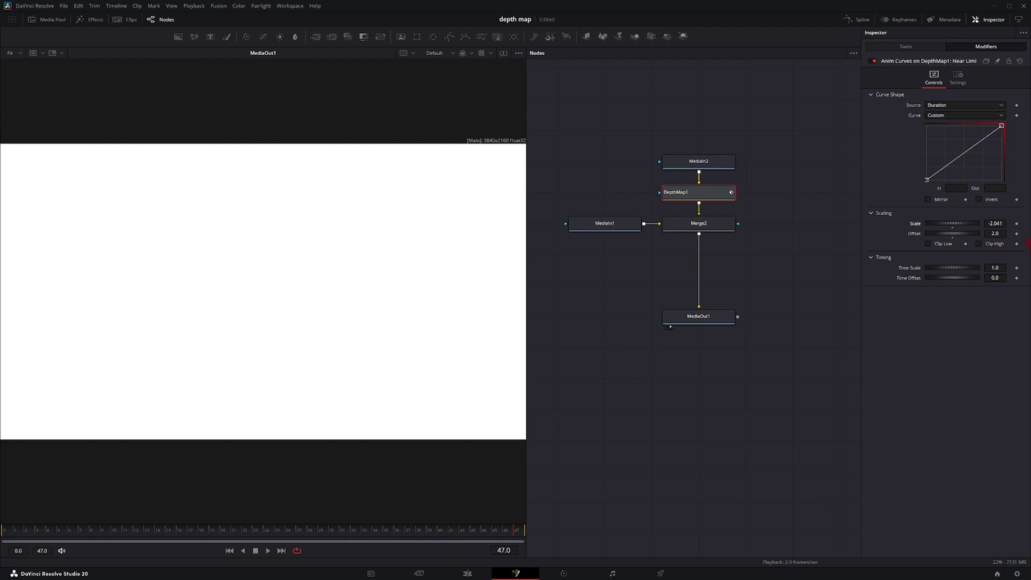
click(4, 531)
drag(12, 533, 516, 536)
- Reshape the custom curve so it rises steeply at the start and eases out smoothly towards the end
click(929, 180)
drag(952, 162, 948, 127)
click(1001, 126)
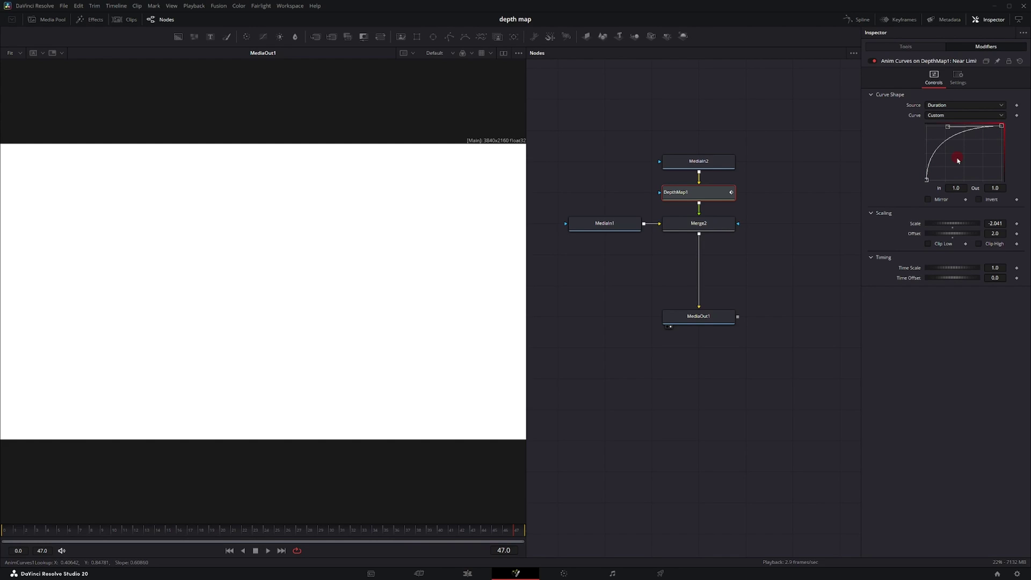
click(420, 534)
drag(948, 127, 929, 126)
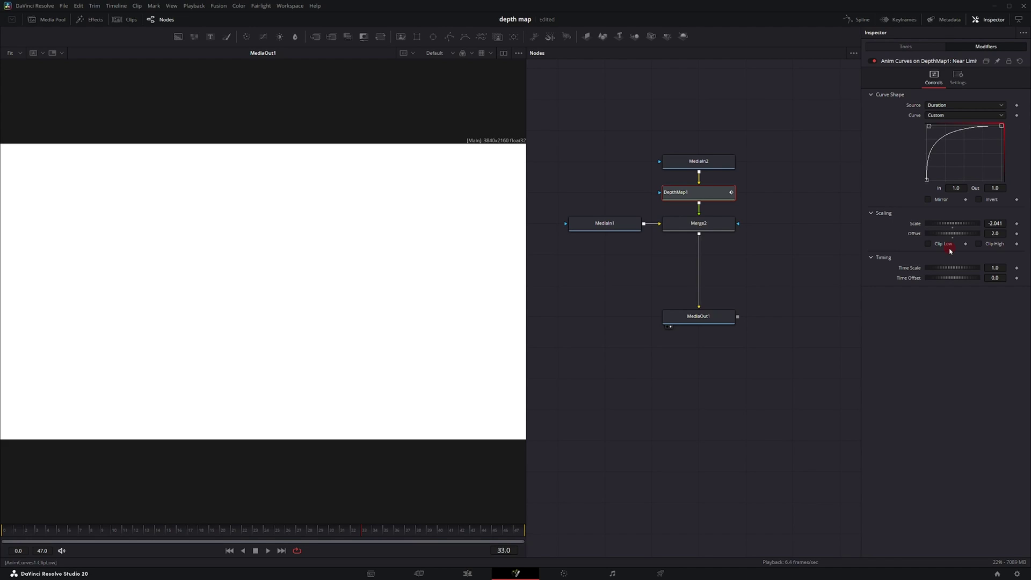
- Try a Time Scale of 1.8 on the Near Limit animation and reset it to its default
drag(184, 531, 224, 533)
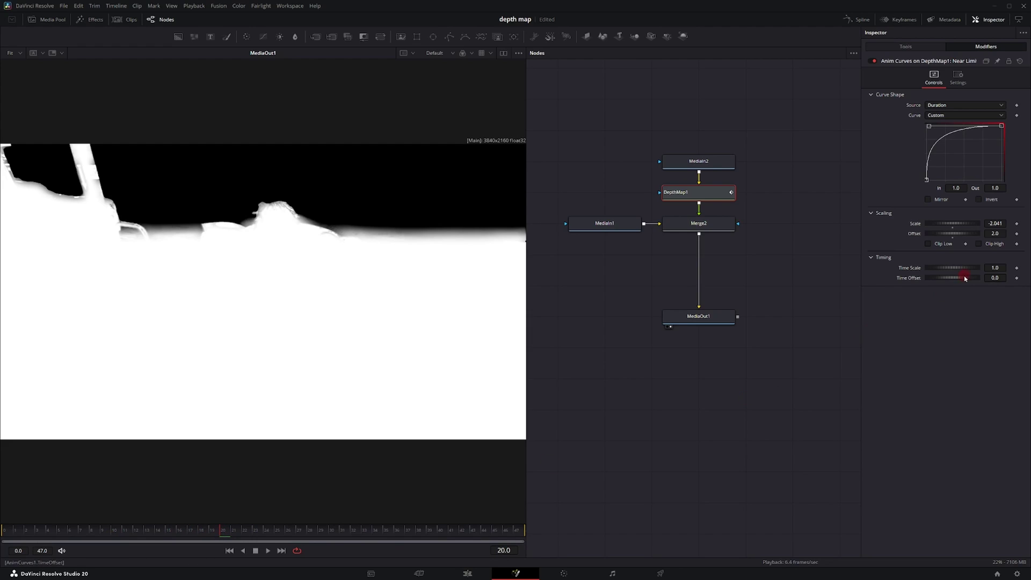
drag(991, 269, 1028, 268)
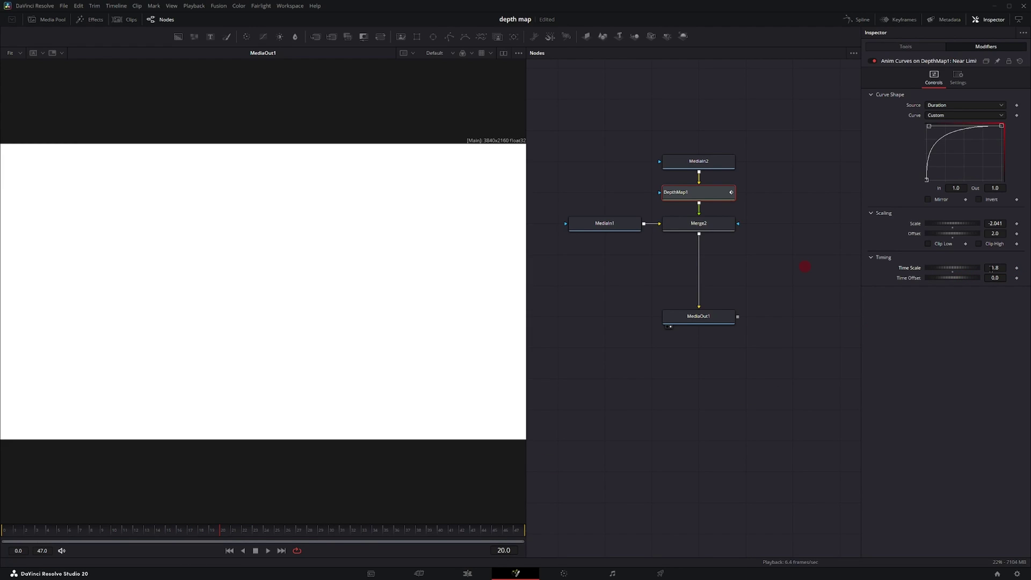
double_click(916, 268)
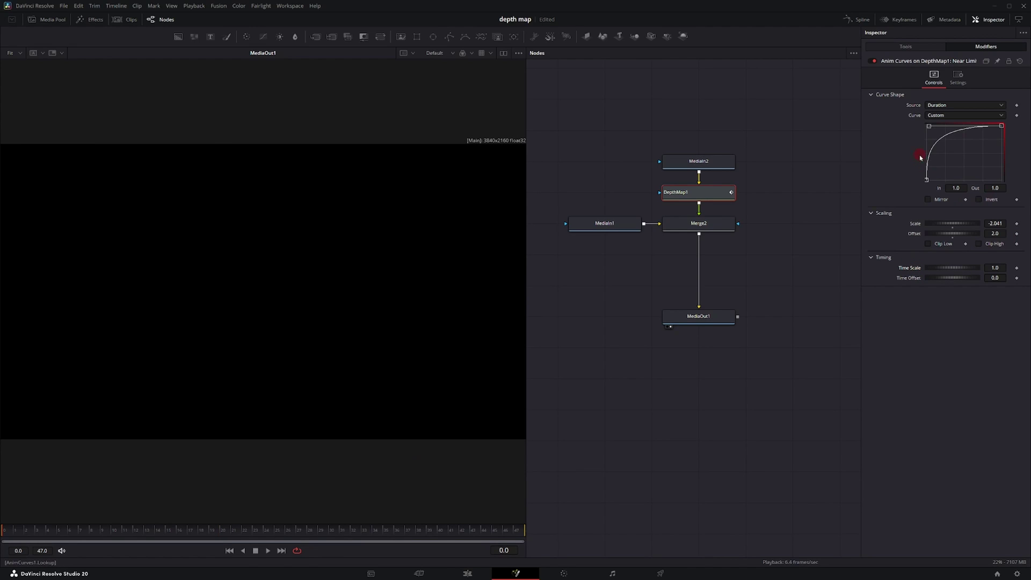
- Turn off Depth Map Preview on DepthMap1 and connect its output to Merge2's effect mask input as well
click(906, 47)
click(943, 109)
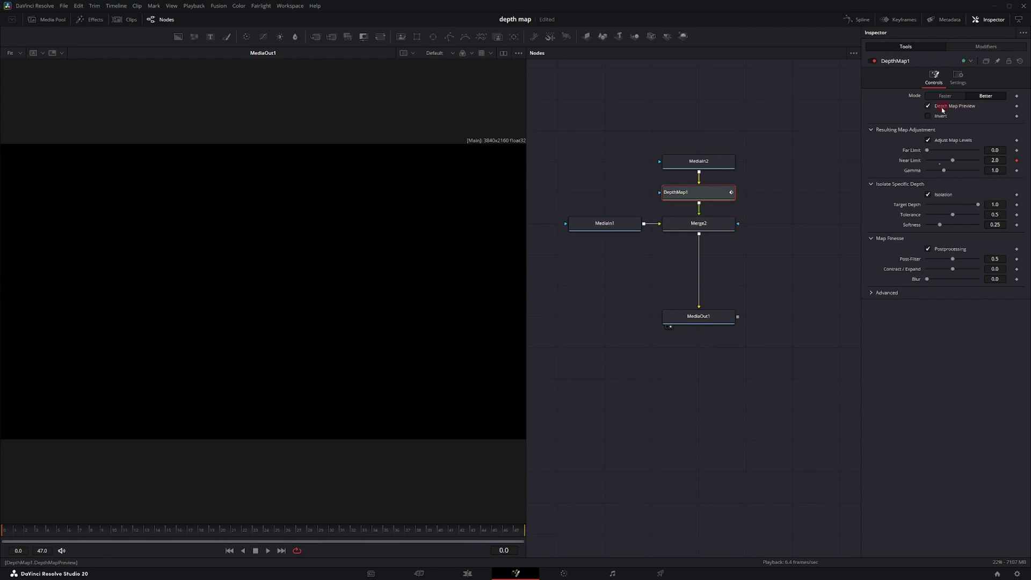
click(928, 107)
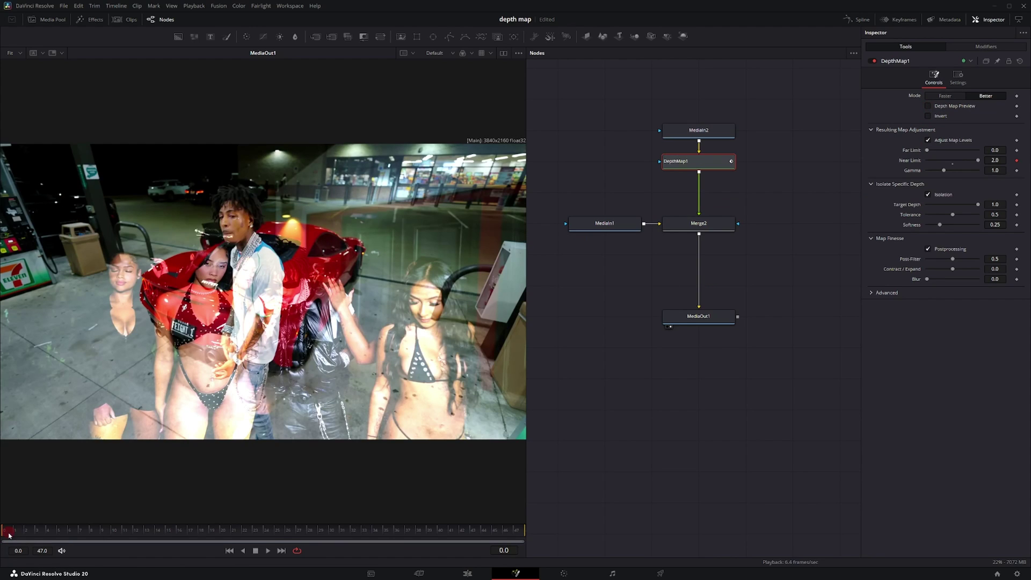
mouse_move(5, 535)
mouse_down()
mouse_move(232, 535)
mouse_move(3, 536)
mouse_up()
click(699, 172)
drag(700, 173, 739, 226)
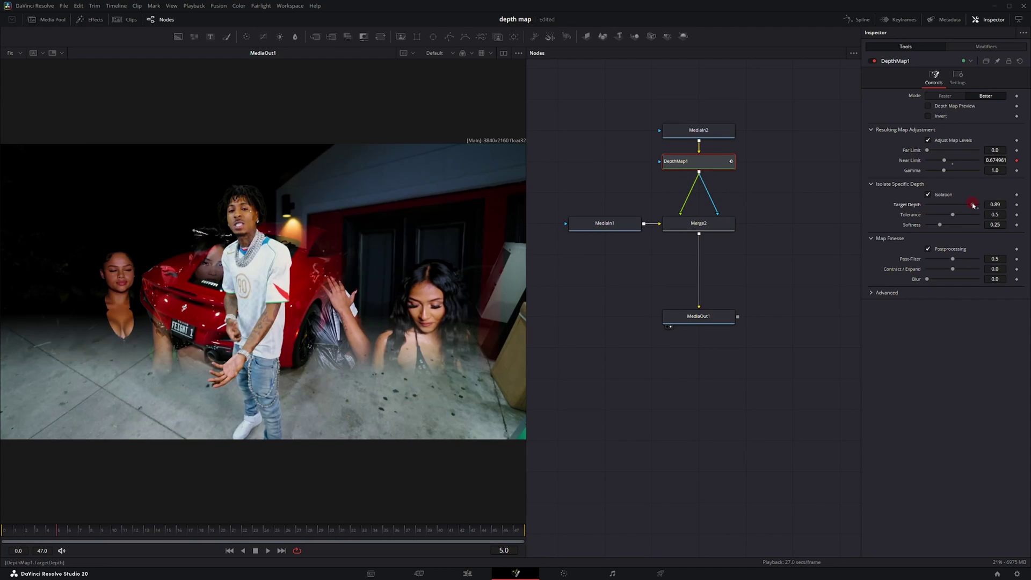
- Try DepthMap1 isolation with Target Depth 0.598, Tolerance 0.449 and Softness 0.315, and return them to 1.0, 0.5 and 0.25
drag(969, 205, 949, 227)
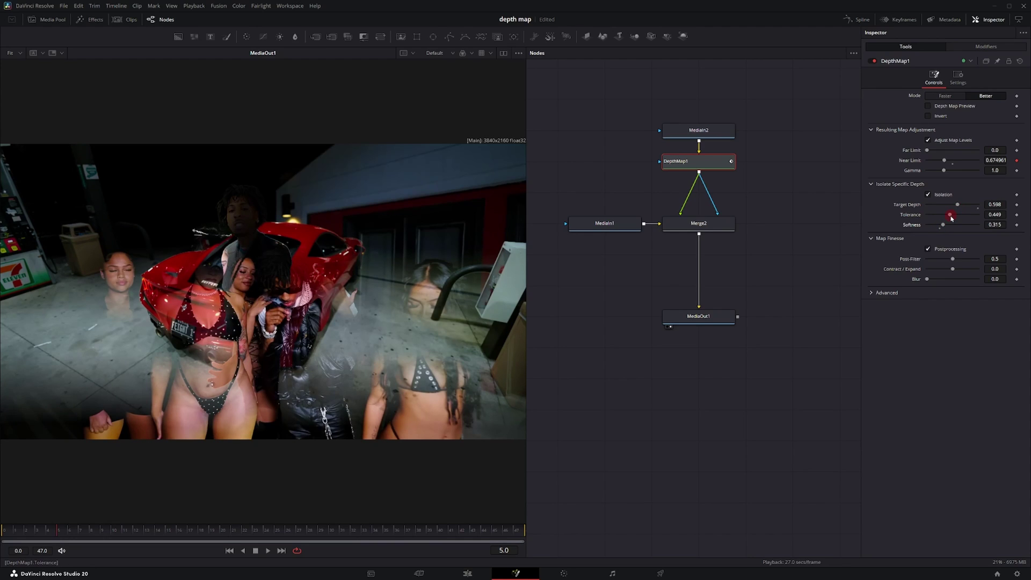
drag(957, 204, 969, 207)
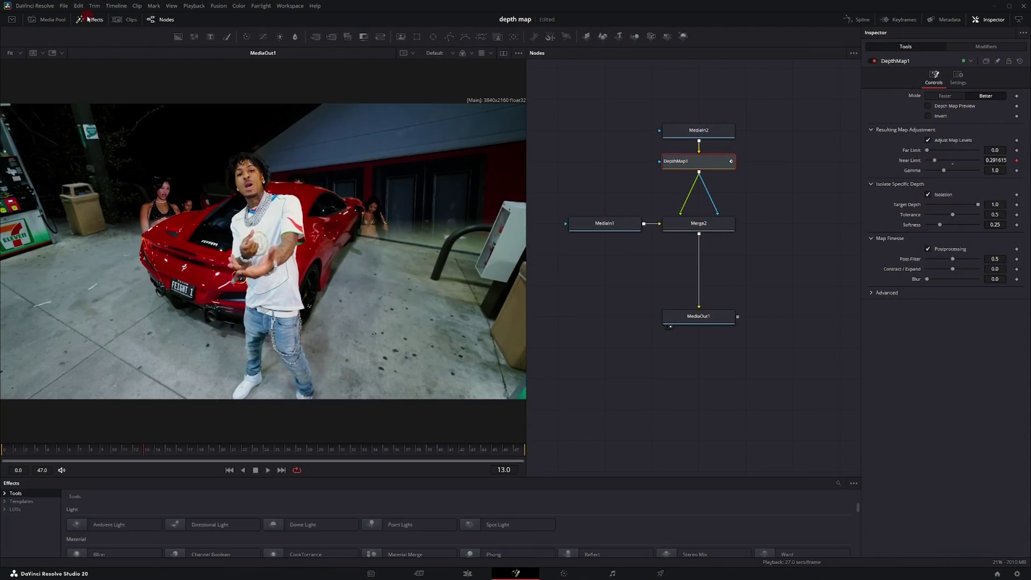
- Find the KeyFloPlus effect among the Edit effect templates by searching "key" and add it to the node graph
click(4, 221)
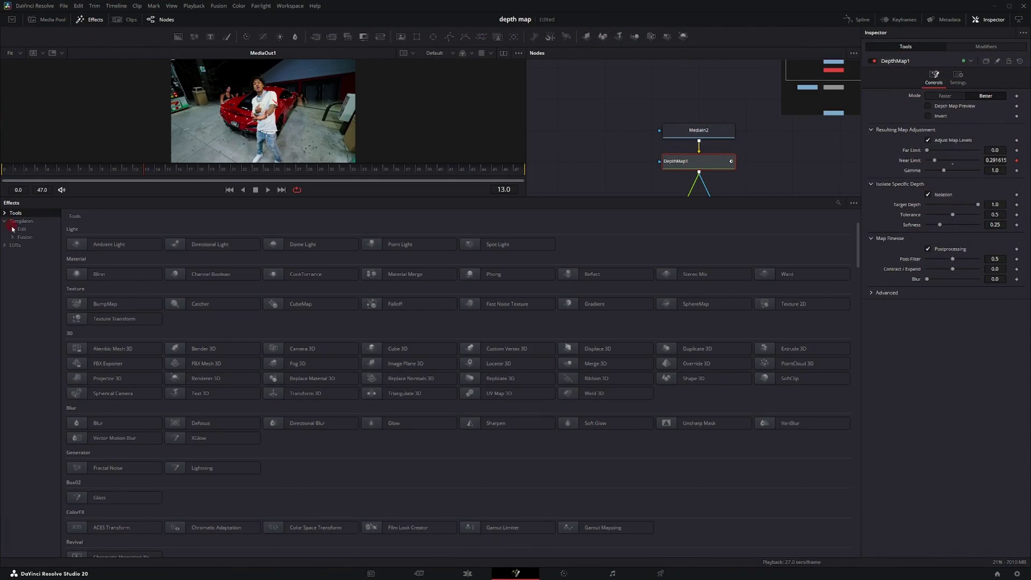
click(13, 228)
click(29, 238)
click(838, 203)
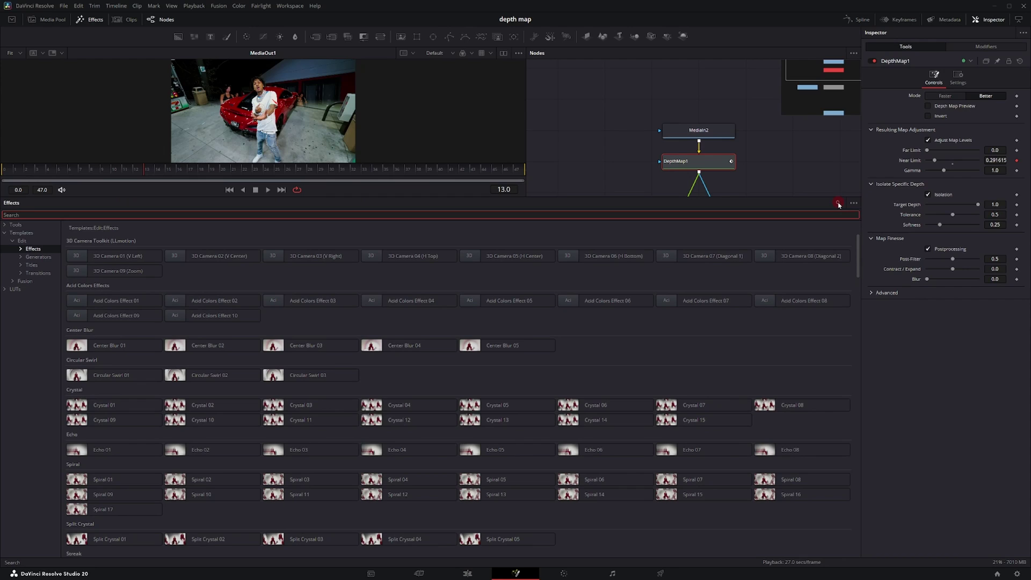
text(key)
drag(230, 449, 602, 162)
click(92, 19)
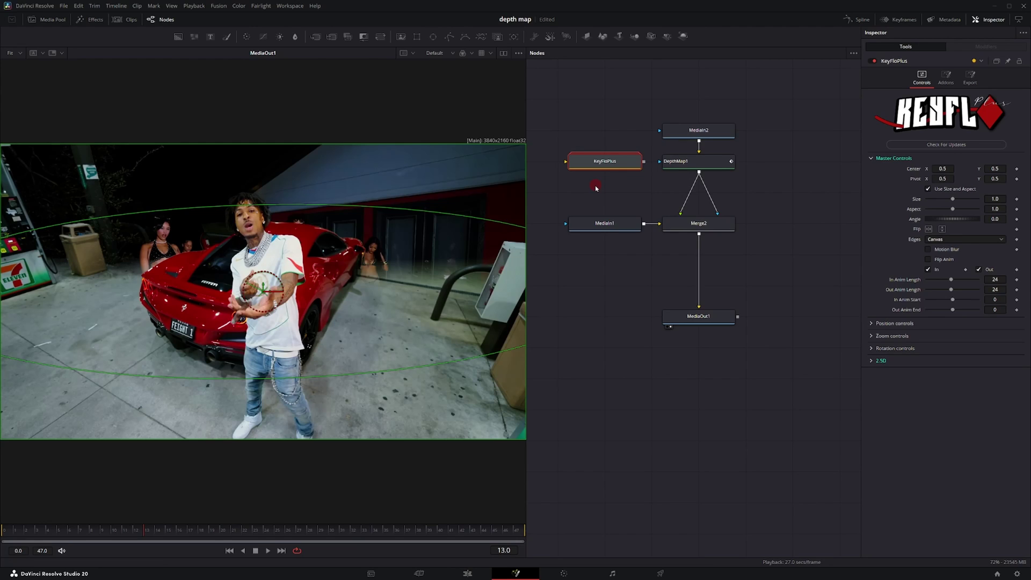
- Insert KeyFloPlus between DepthMap1 and Merge2, feeding its output to both Merge2's foreground and effect mask inputs
drag(597, 163, 597, 193)
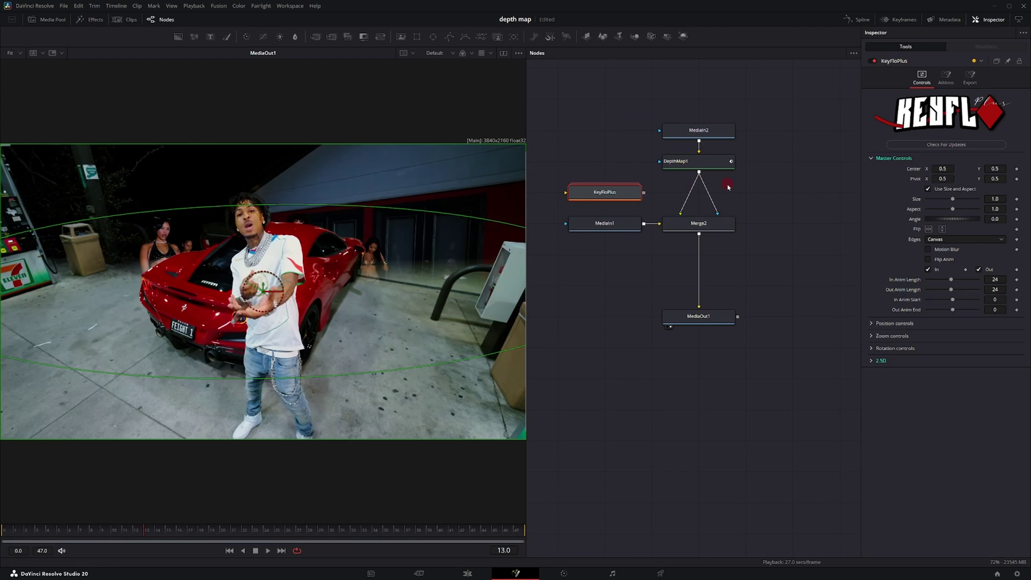
click(681, 214)
drag(681, 215, 614, 192)
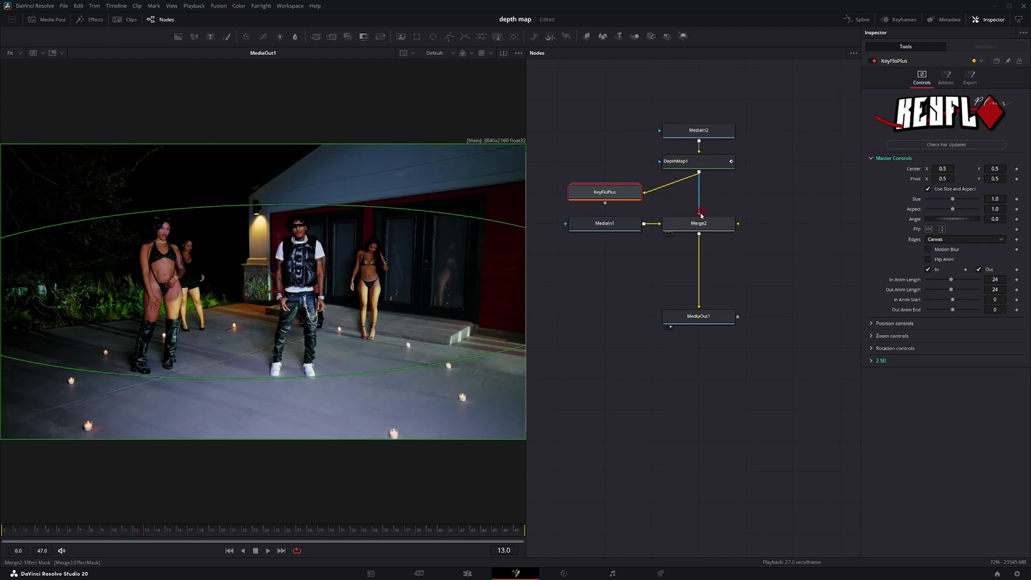
click(696, 185)
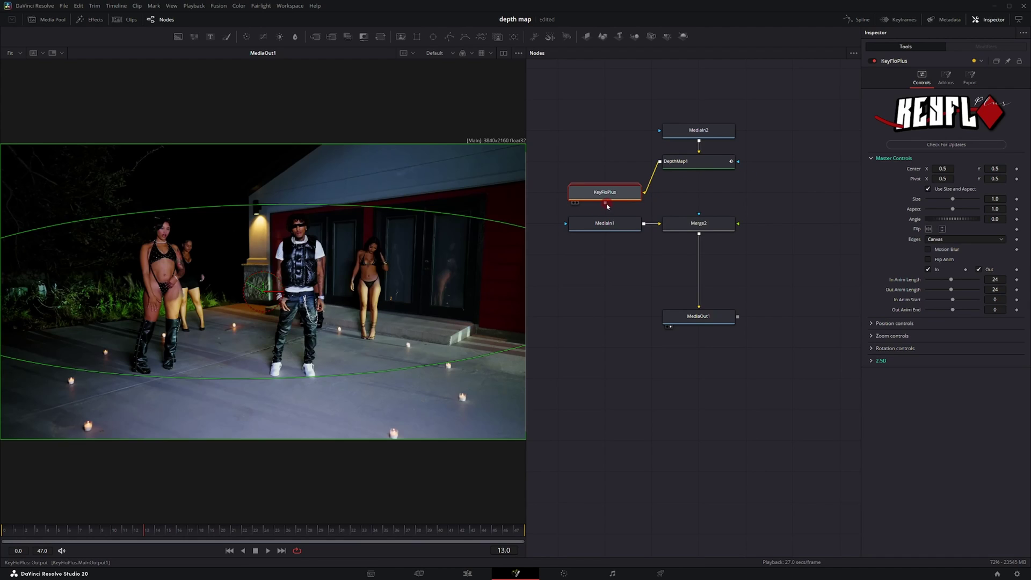
drag(605, 204, 700, 224)
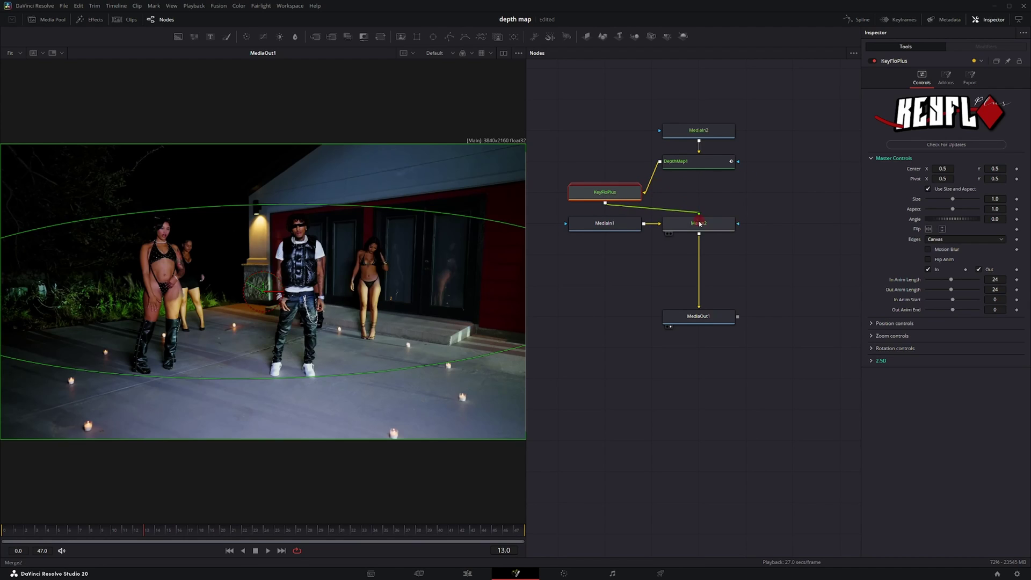
drag(605, 203, 699, 191)
- Enable the Glo add-on on KeyFloPlus and raise its two Glow Size values to 61.4 and 158.3
click(954, 78)
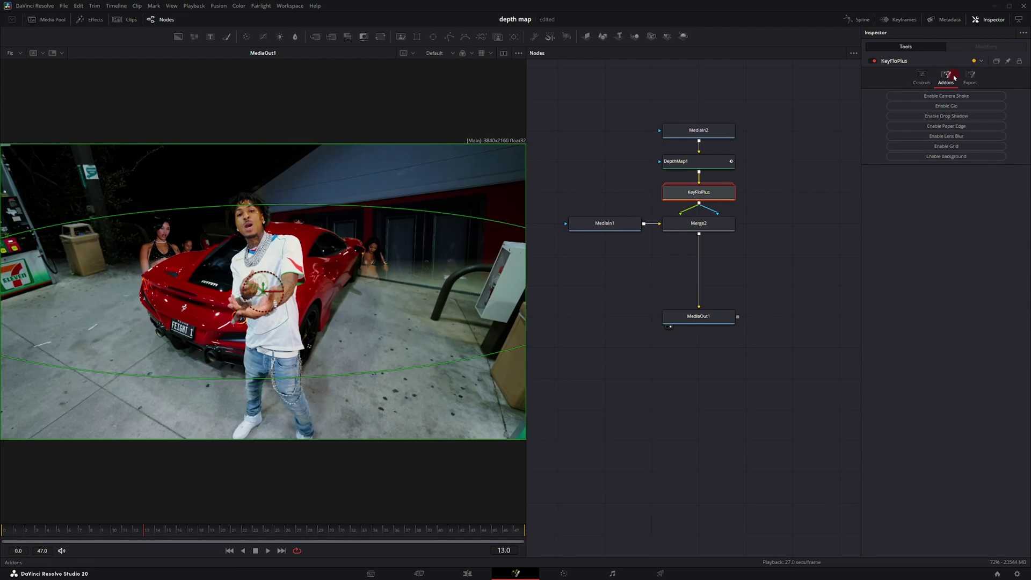
click(961, 106)
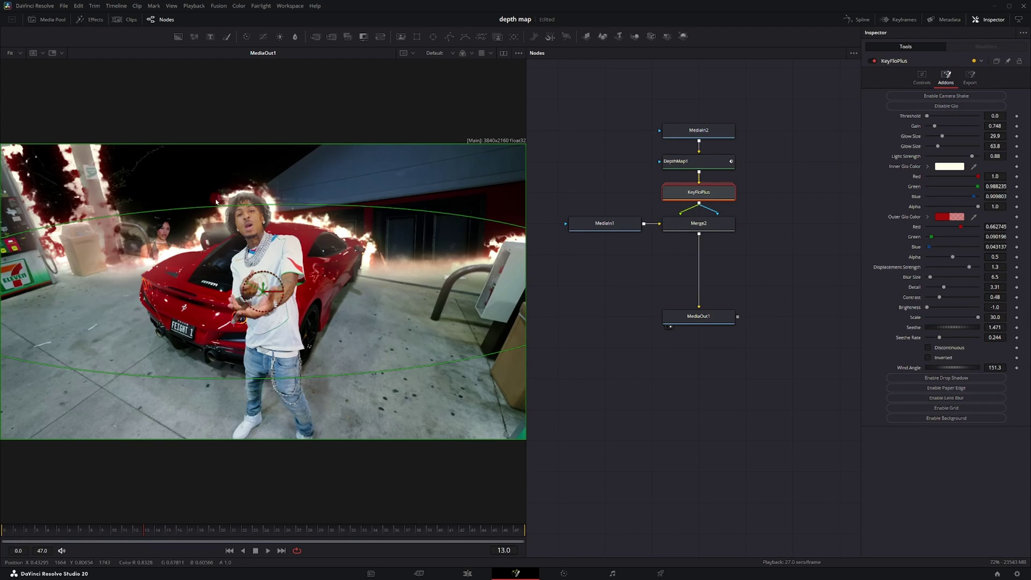
click(111, 509)
drag(942, 135, 961, 137)
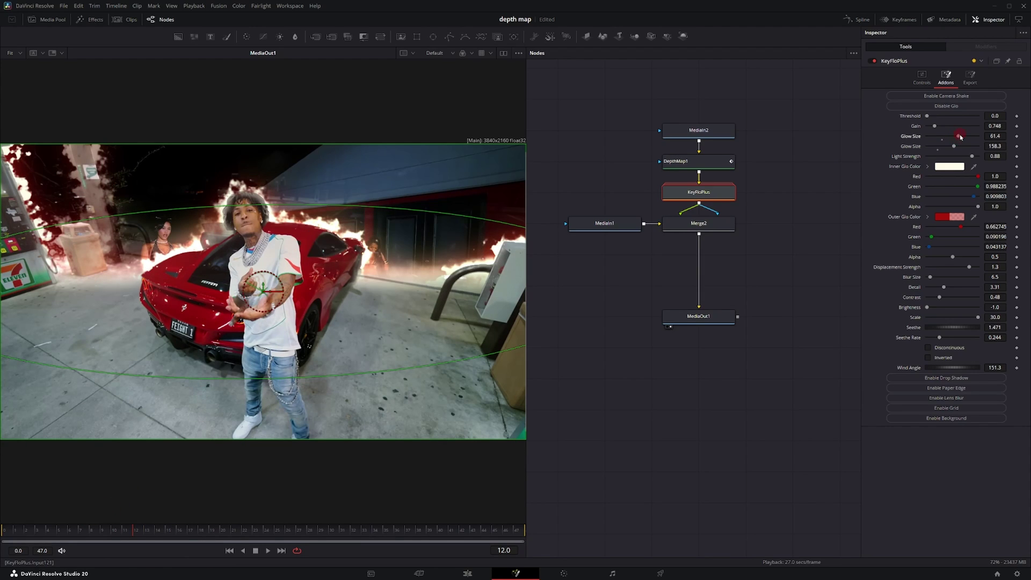
- Set the Outer Glo Color to orange #ff5500, Blur Size to 22.0 and Displacement Strength to 2.0
click(945, 216)
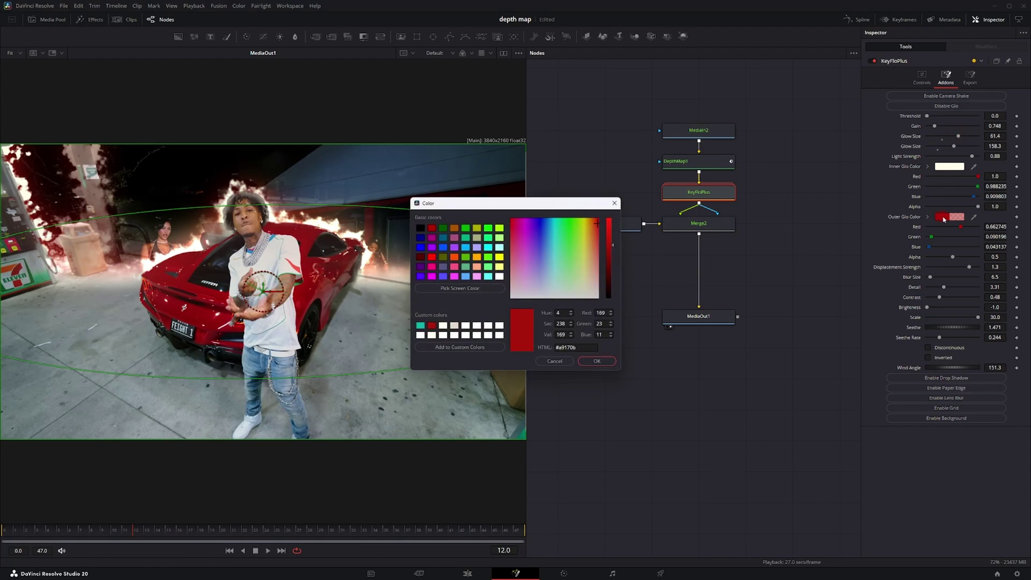
click(454, 257)
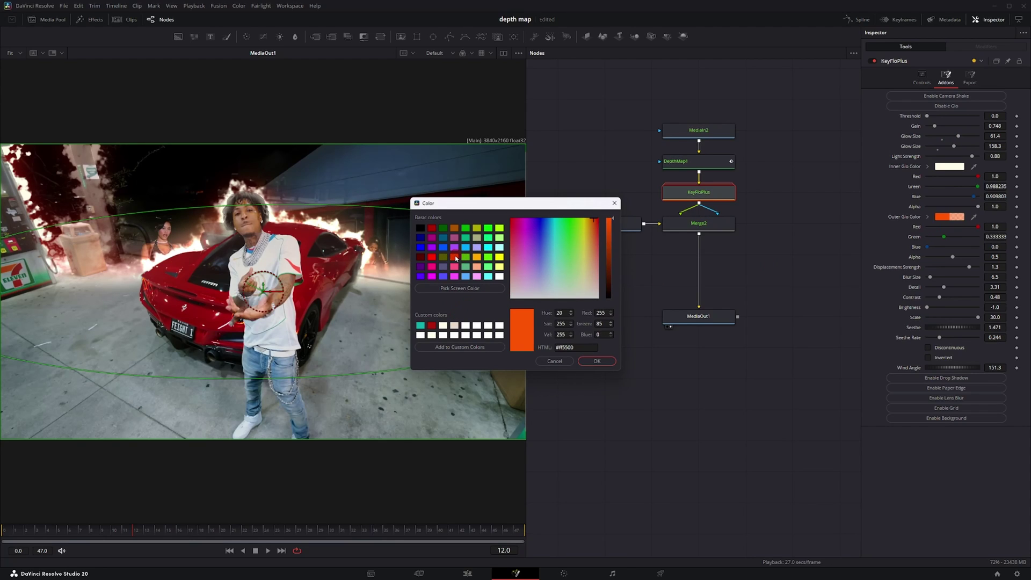
click(596, 361)
drag(930, 278, 985, 267)
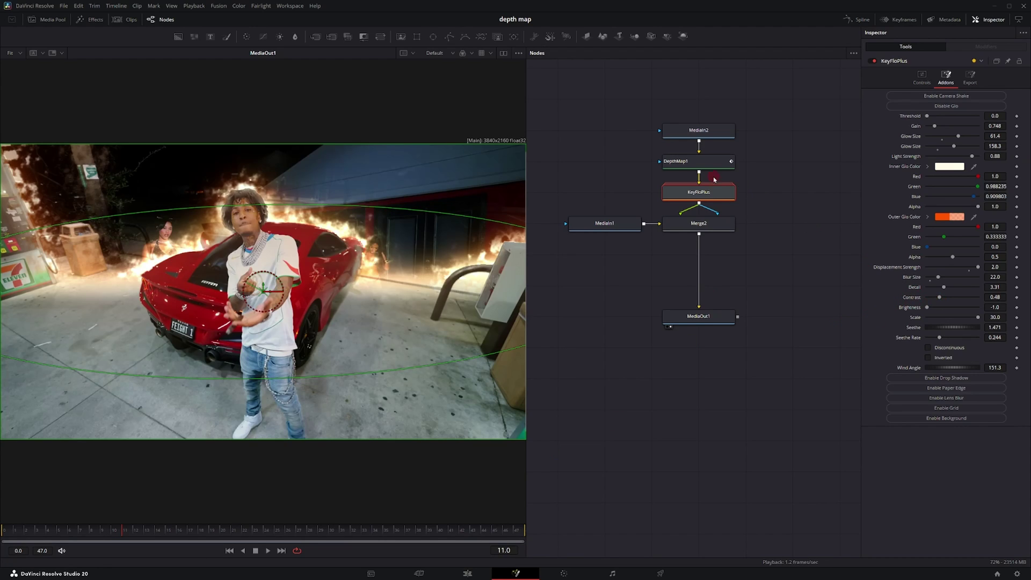
- Move MediaIn2 and DepthMap1 higher in the graph and pull KeyFloPlus out of the node chain
drag(718, 136, 719, 104)
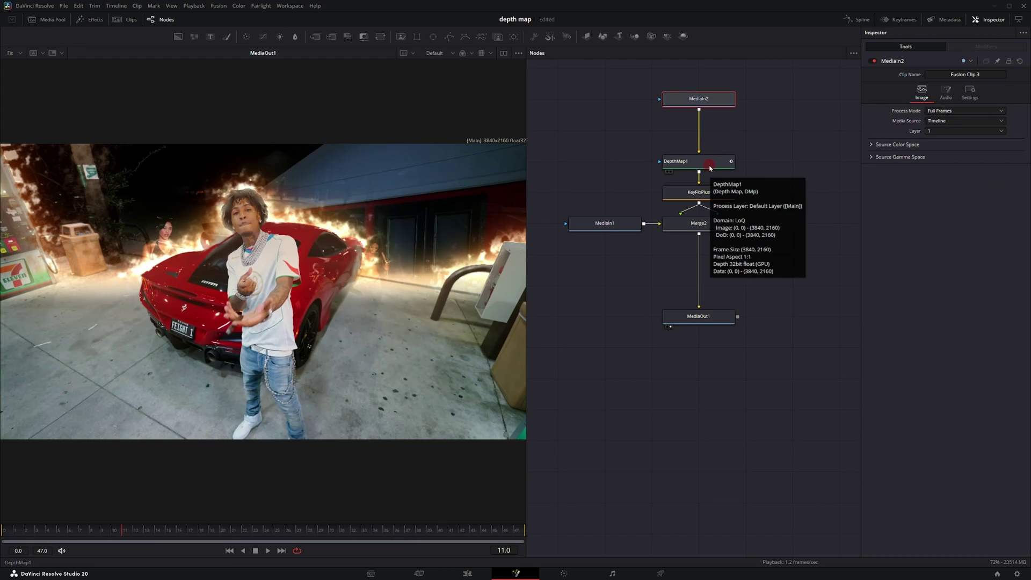
drag(707, 163, 707, 132)
drag(703, 195, 604, 166)
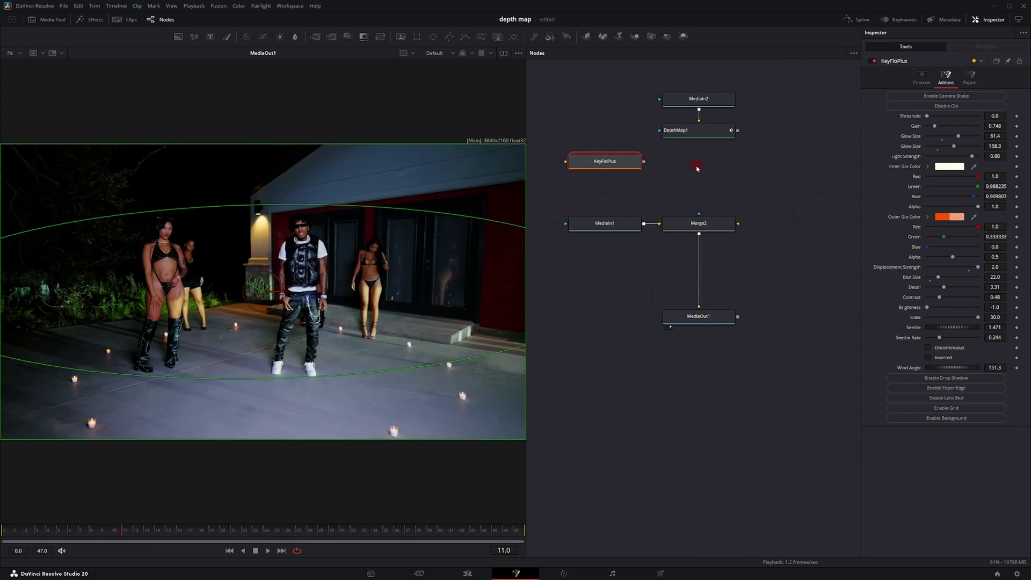
- Add an Erode/Dilate node and place it above MediaIn1
click(697, 169)
key(shift+space)
text(dep)
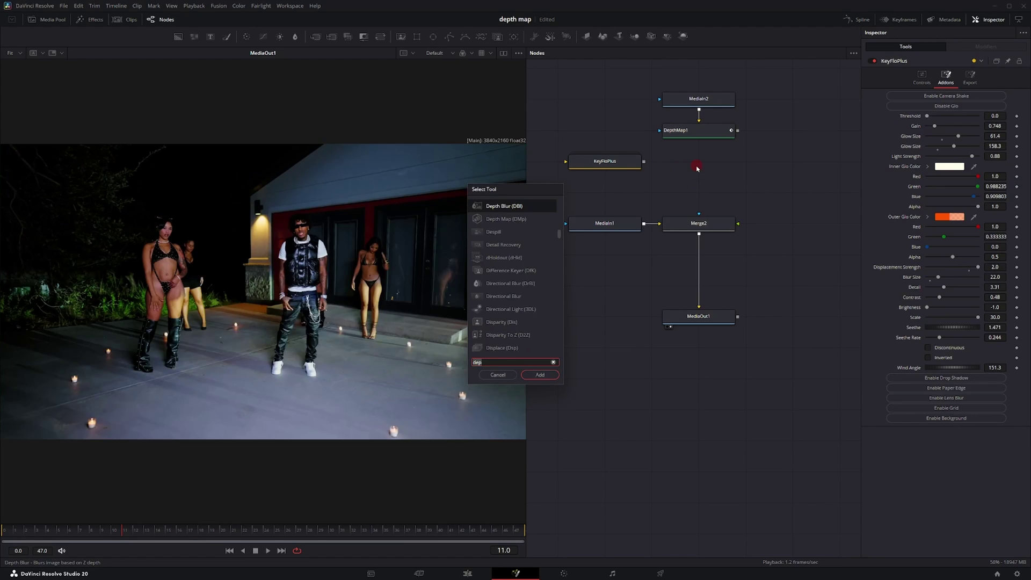
key(BackSpace)
key(BackSpace)
key(BackSpace)
text(ert)
key(BackSpace)
text(o)
key(Return)
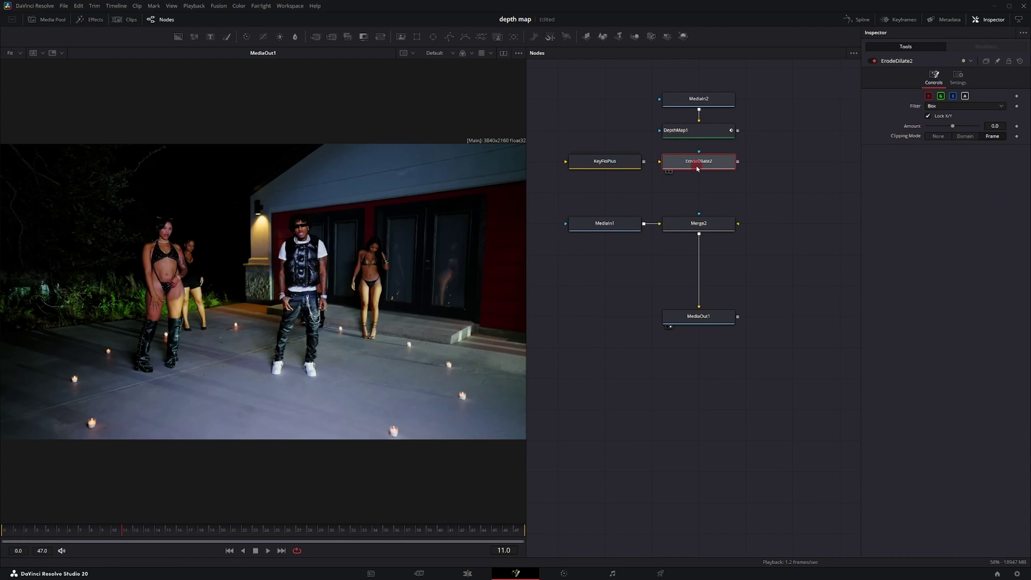
drag(697, 168, 651, 199)
- Connect DepthMap1 to Merge2, merge ErodeDilate2 into that link, feed DepthMap1 into ErodeDilate2 and swap the new merge's inputs
drag(738, 130, 738, 223)
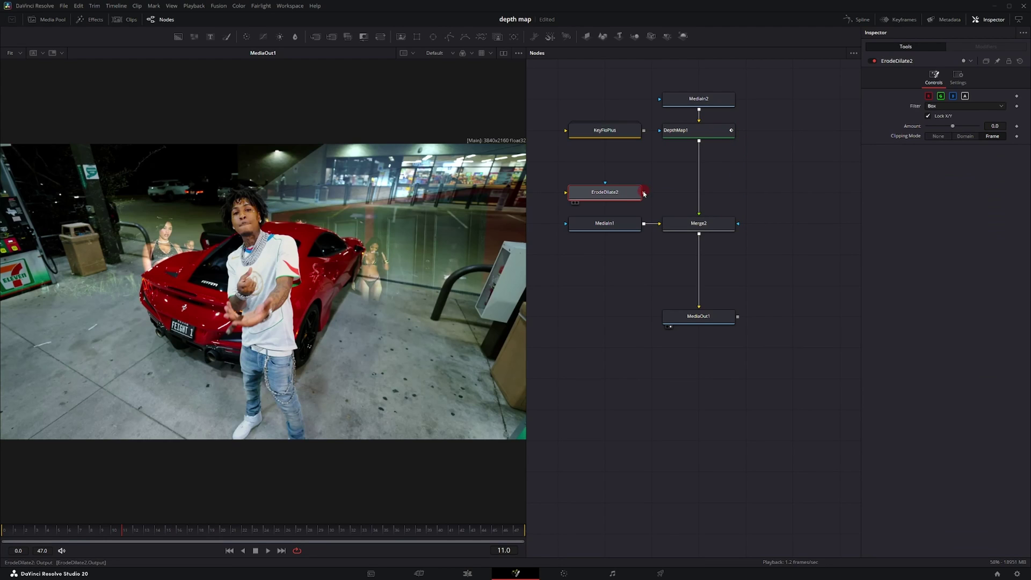
drag(644, 192, 700, 144)
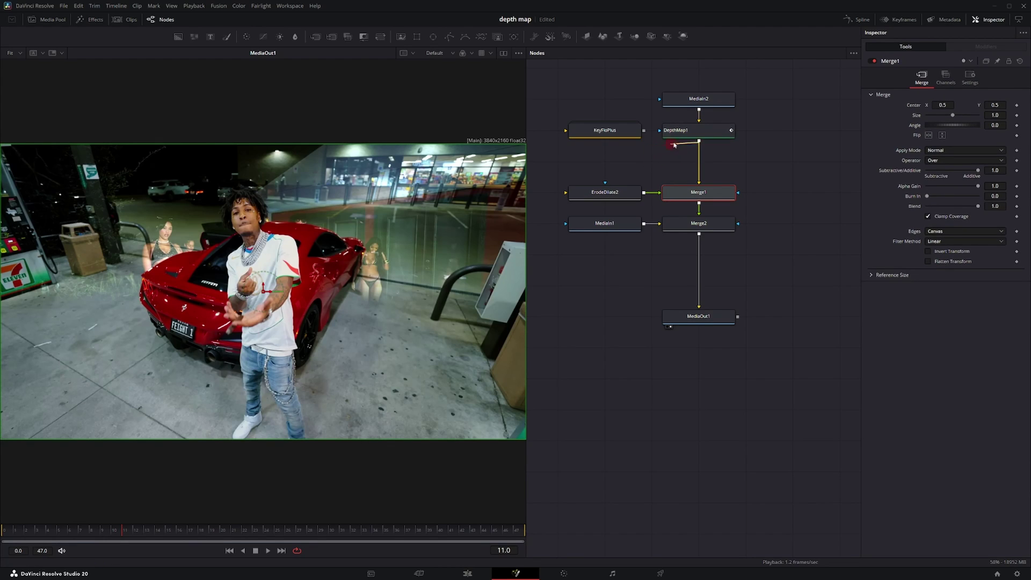
drag(699, 142, 605, 183)
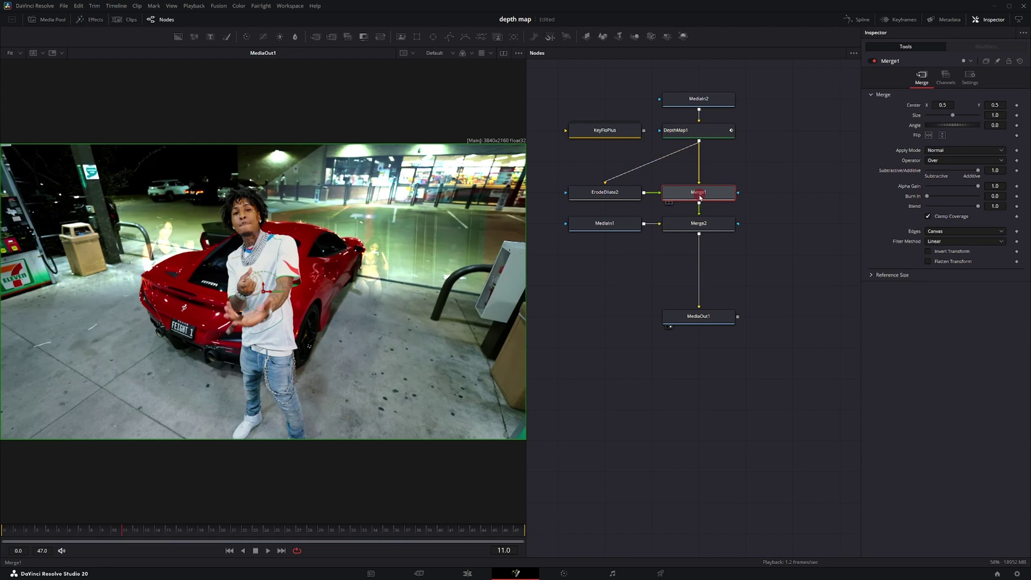
key(ctrl+t)
- Set the ErodeDilate2 filter to Gaussian and its Amount to 0.0078
click(604, 197)
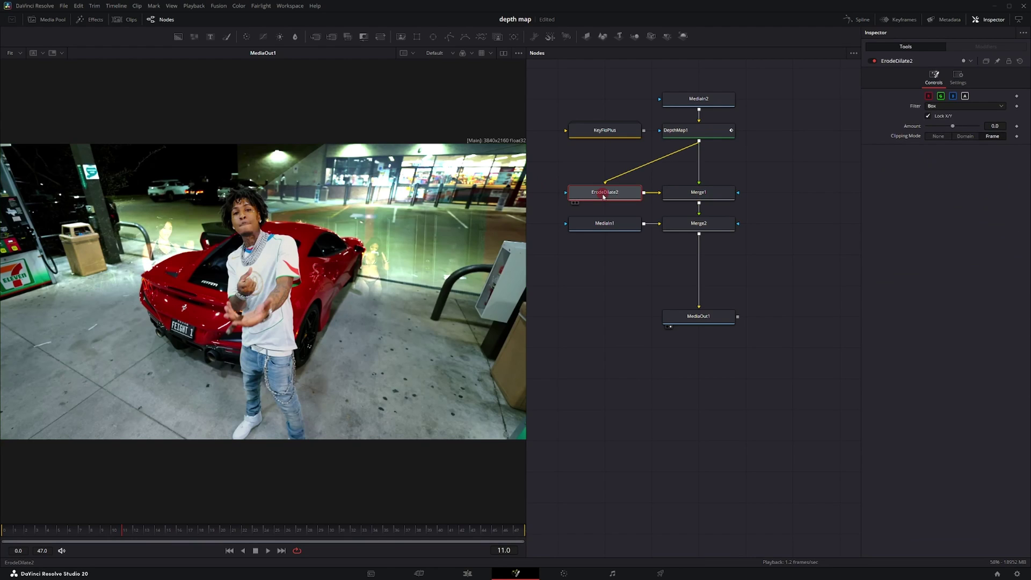
click(969, 107)
click(950, 137)
drag(949, 130, 969, 130)
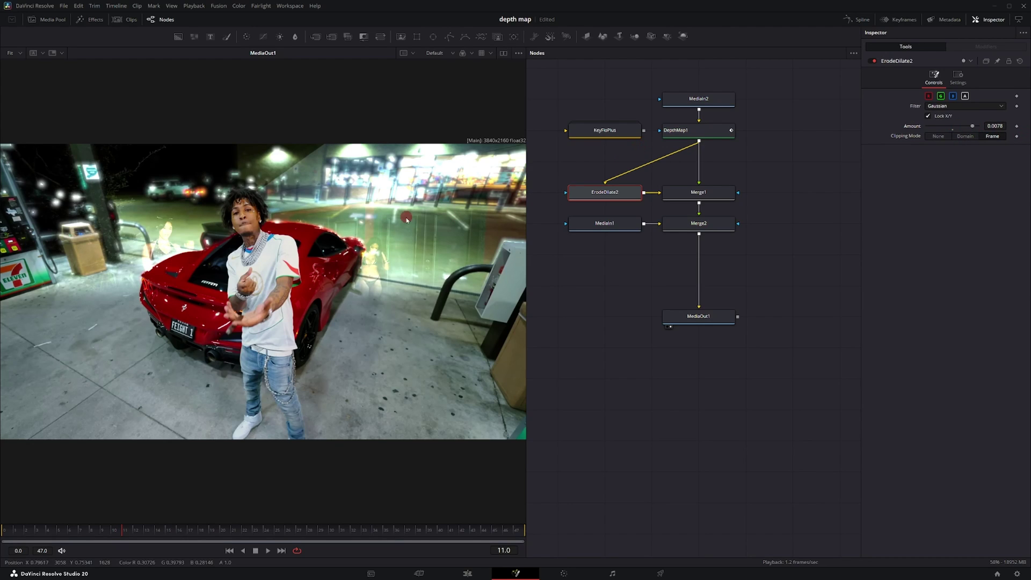
- Move ErodeDilate2 away from Merge1 and insert a Soft Glow node between them
drag(683, 214, 589, 214)
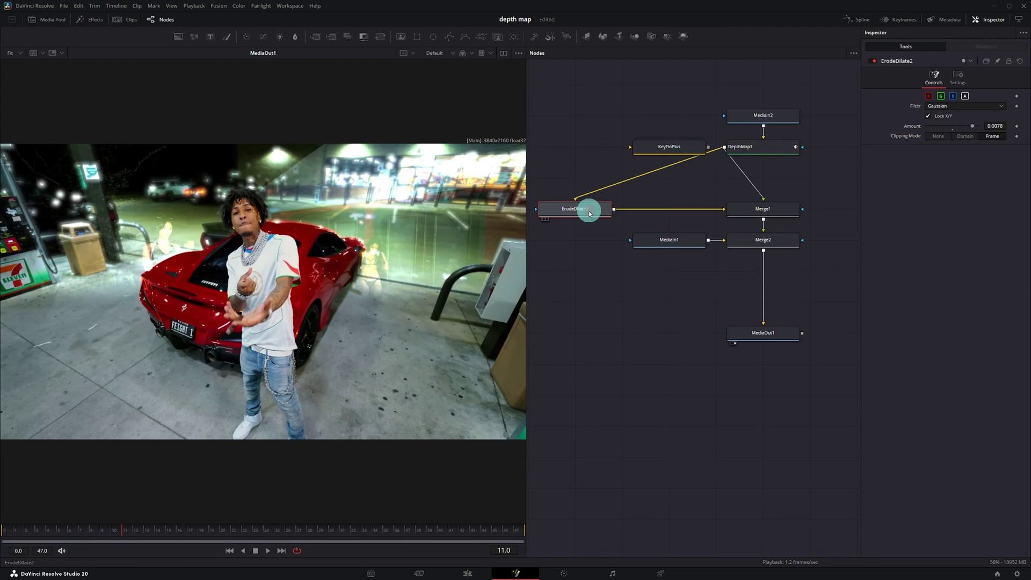
key(shift+space)
text(ero)
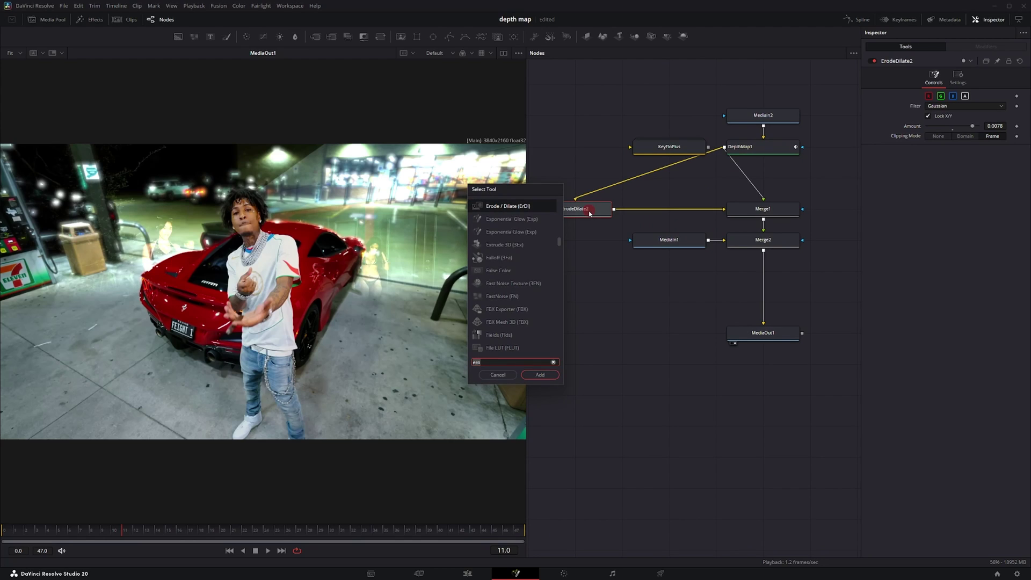
text(glow)
key(Down)
key(Down)
key(Return)
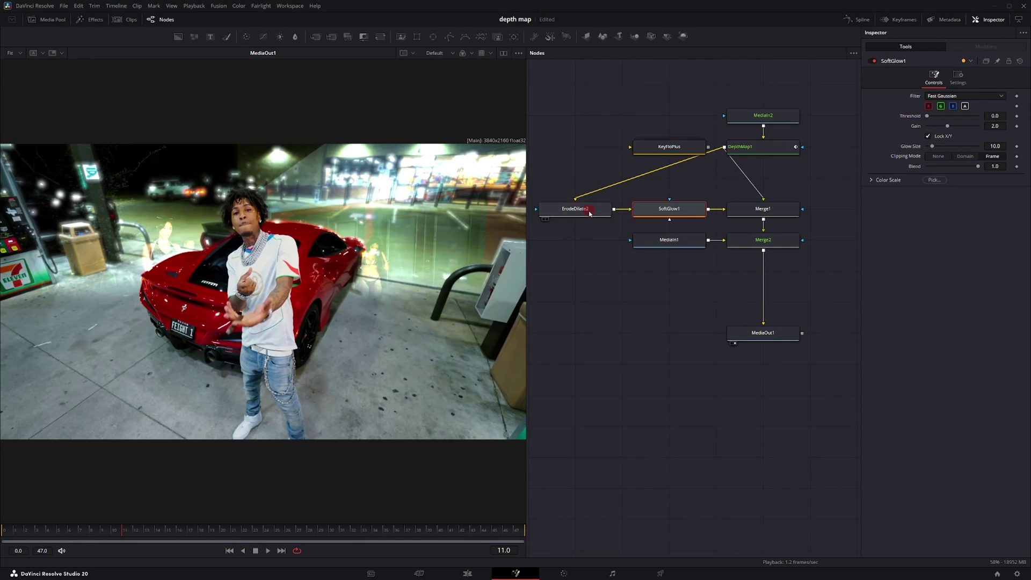
- Tint the soft glow orange with Red Scale 2.0, Green Scale 1.055 and Blue Scale 0.504, and go to the first frame
click(872, 181)
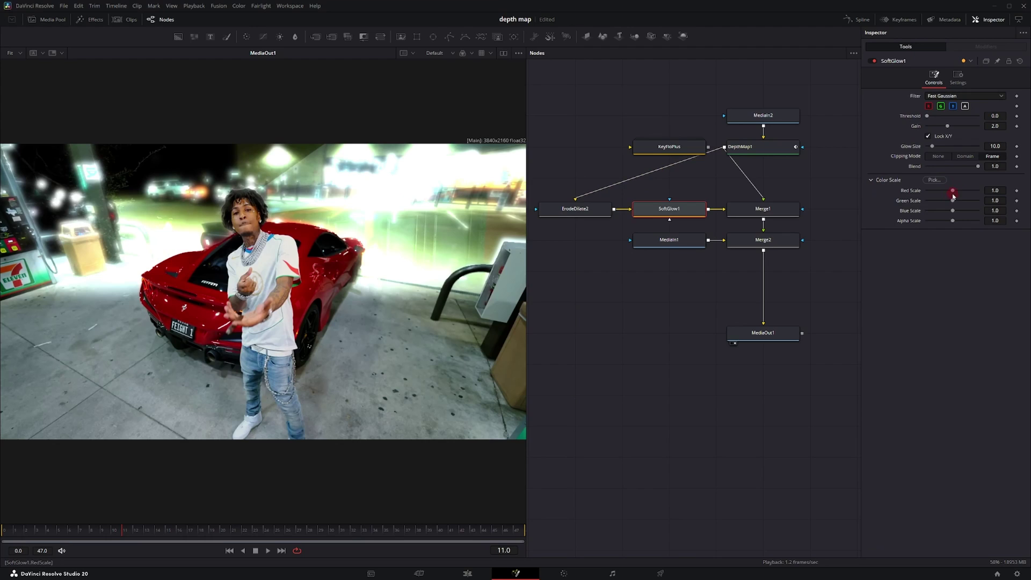
mouse_move(953, 196)
mouse_down()
mouse_move(974, 191)
mouse_move(943, 211)
mouse_move(955, 200)
mouse_up()
click(8, 530)
- Stack ErodeDilate2 above SoftGlow1 beside Merge1 and connect SoftGlow1's output to Merge2's effect mask
click(591, 215)
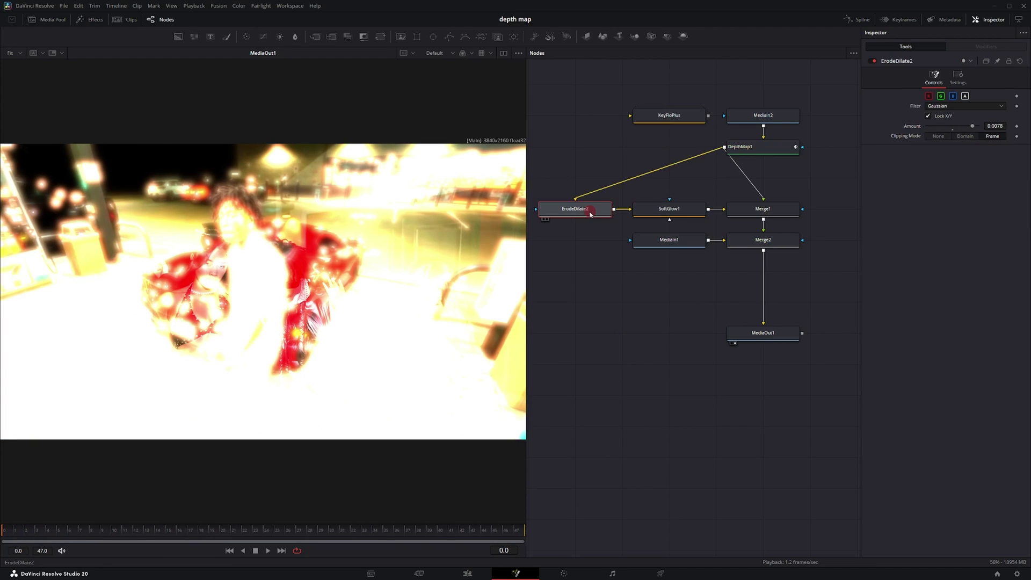
drag(591, 214, 636, 150)
drag(670, 215, 801, 237)
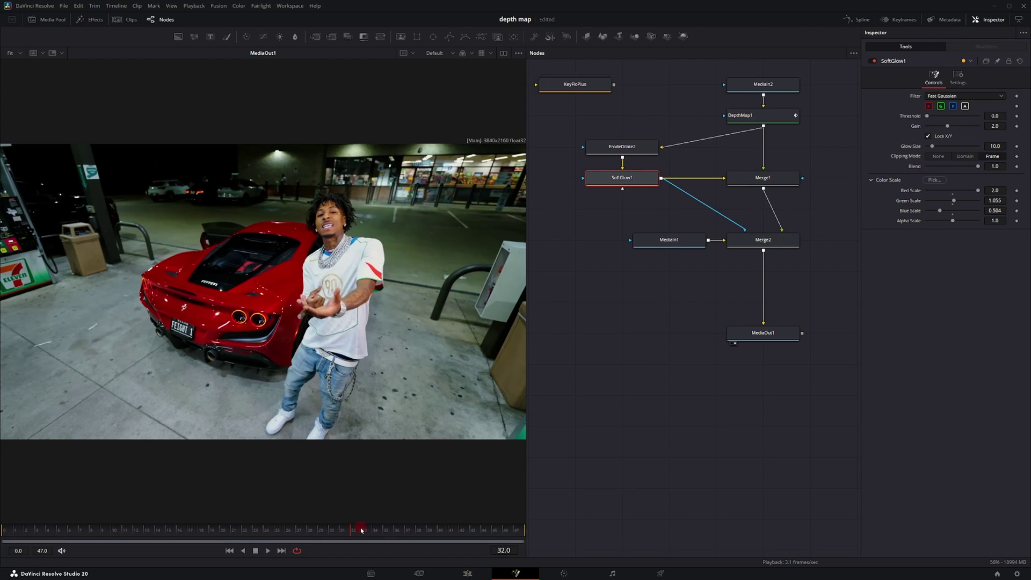
- Add a Drip node between Merge2 and MediaOut1 and view the distortion at frame 31
click(651, 443)
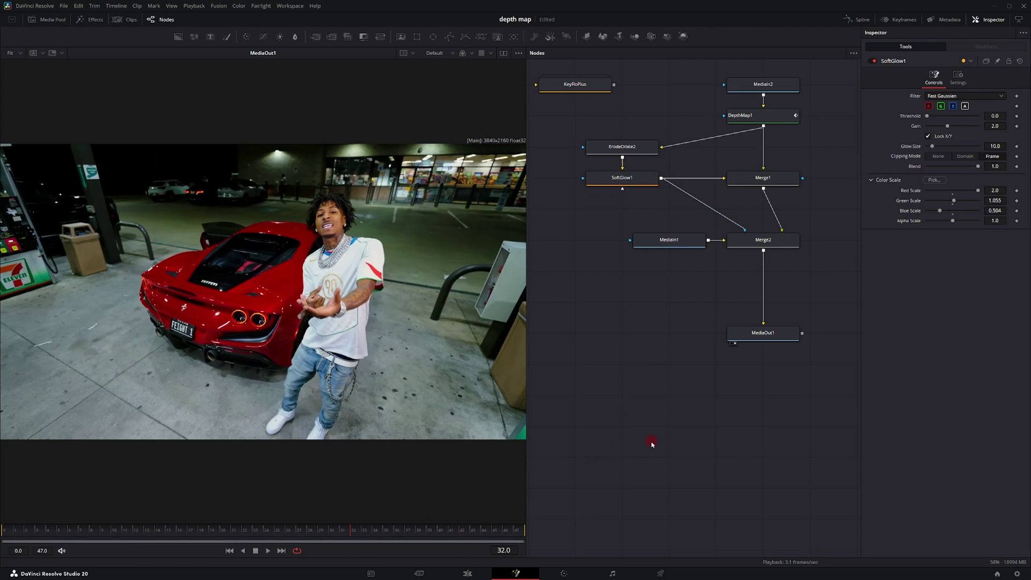
key(shift+space)
text(glowdrip)
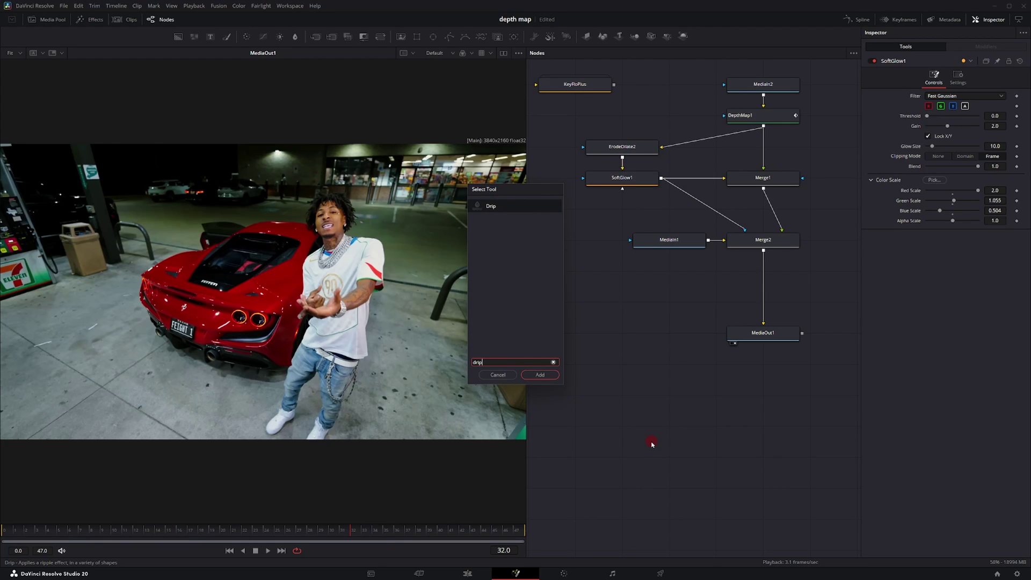
key(Return)
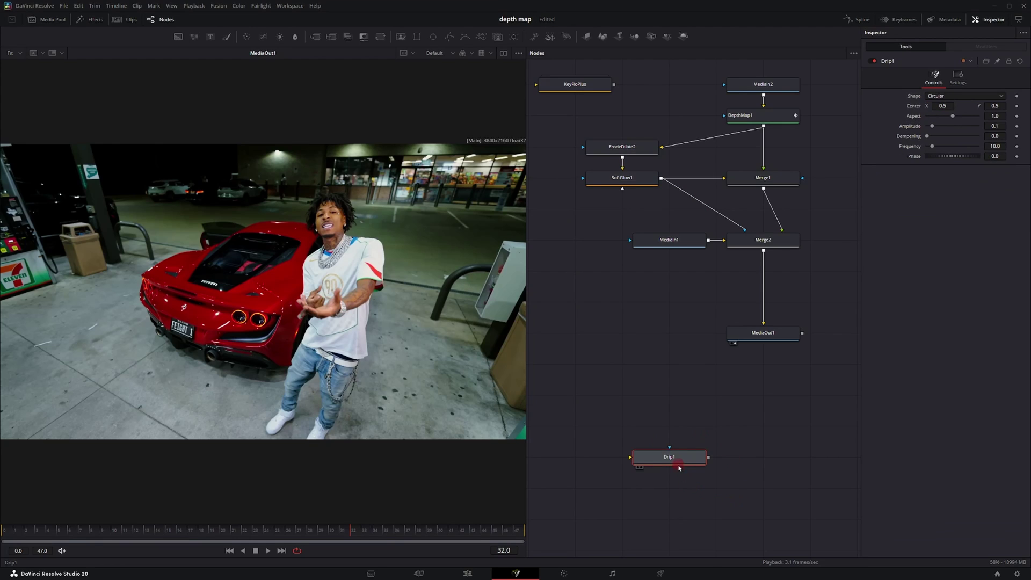
drag(678, 458, 765, 290)
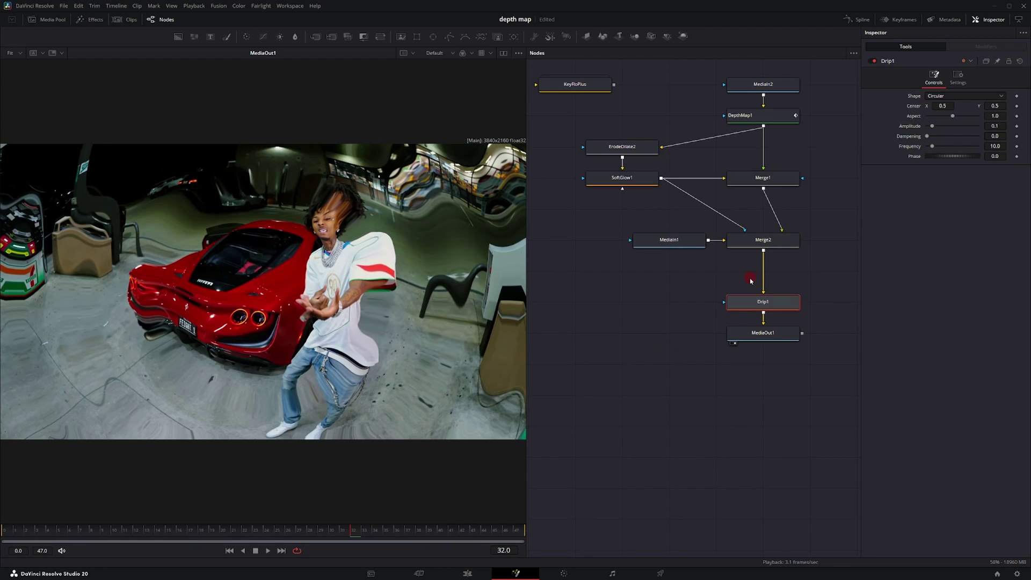
click(342, 530)
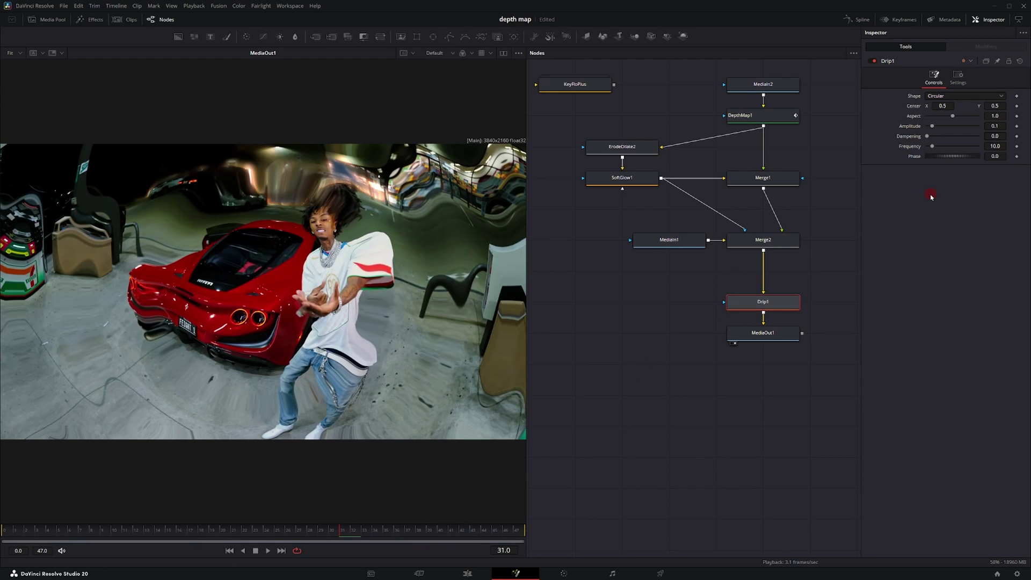
- Keyframe the Drip frequency at 0.0 on frame 32 and 10.0 on frame 34, and lower it again at frame 39
click(1016, 147)
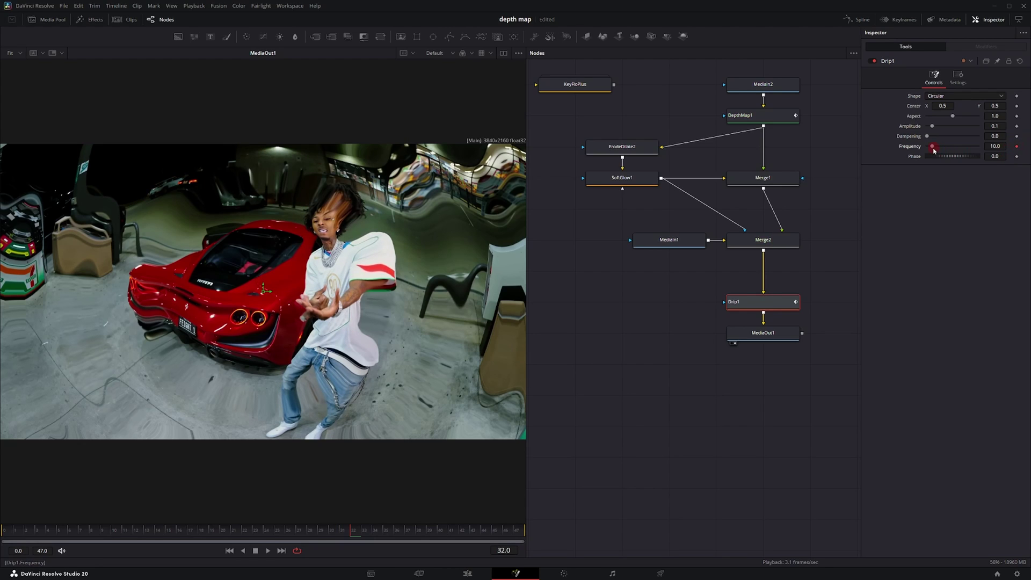
drag(934, 147, 895, 152)
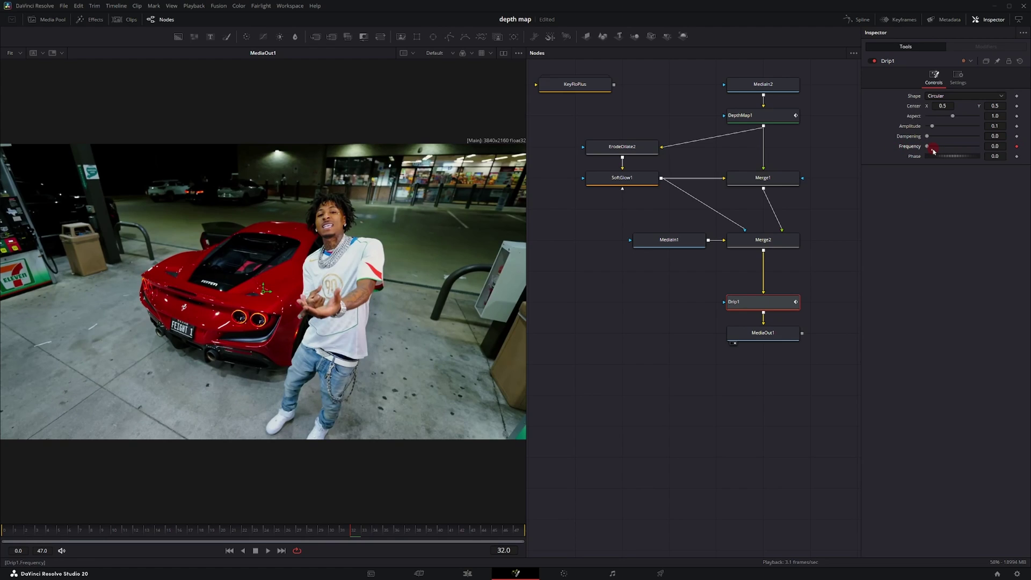
key(Right)
key(Right)
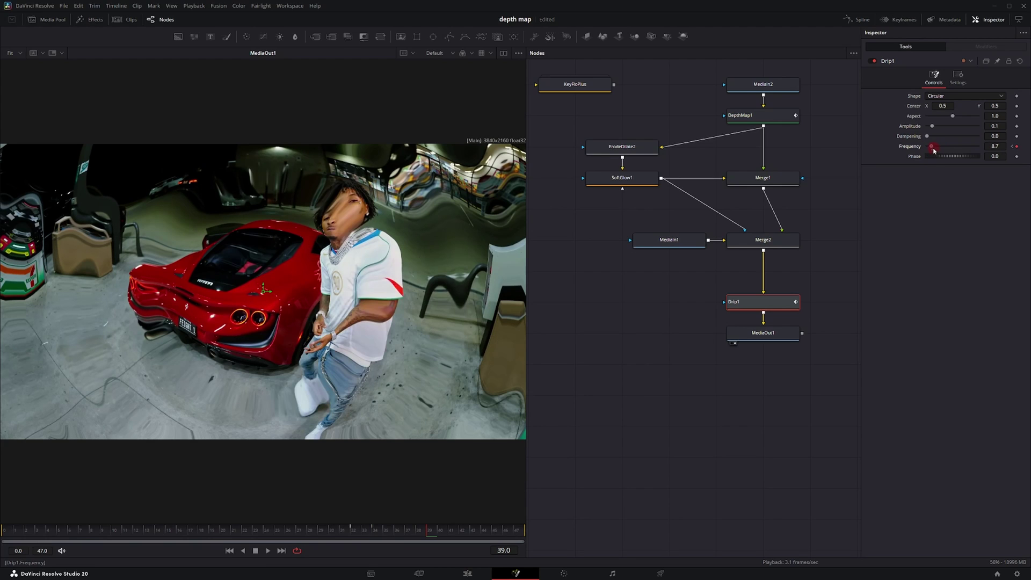
- Set the Drip's Aspect to 3.35, Amplitude to 0.134 and Dampening to 0.299
click(932, 126)
mouse_move(932, 126)
mouse_down()
mouse_move(949, 127)
mouse_move(931, 138)
mouse_move(942, 136)
mouse_up()
drag(952, 116, 969, 119)
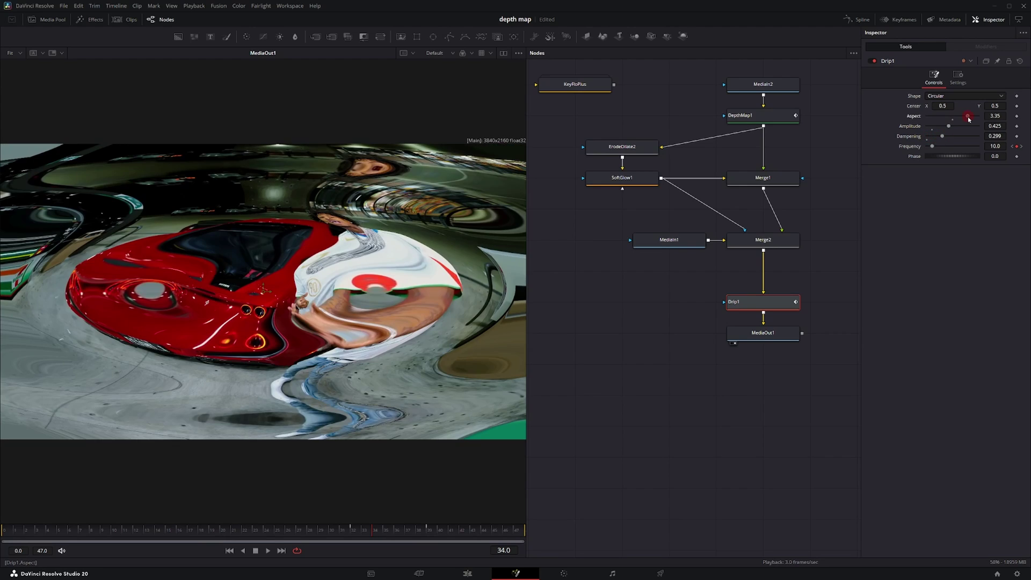
- Exclude the red channel from the Drip's processing and enable its motion blur
click(958, 79)
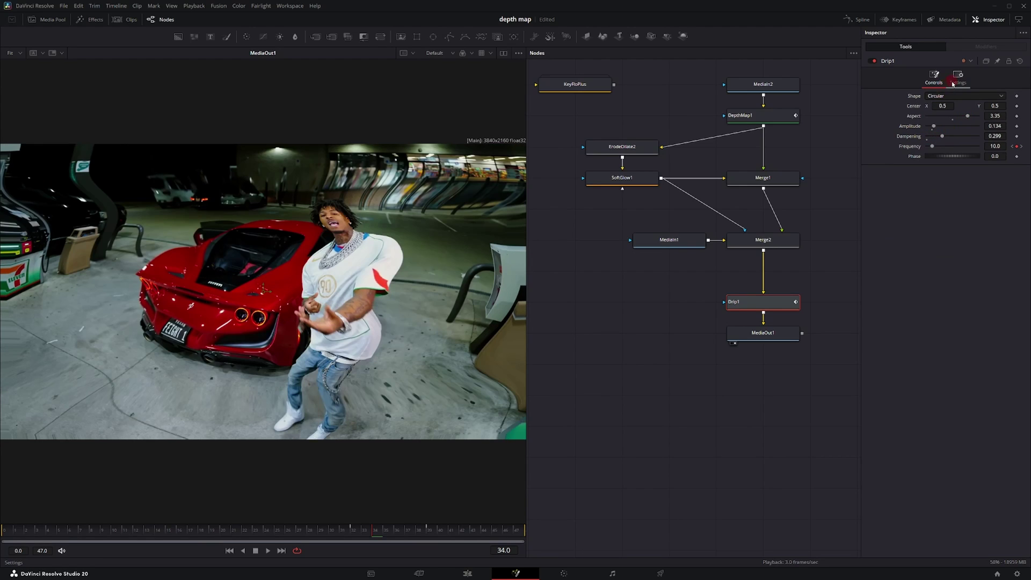
click(929, 125)
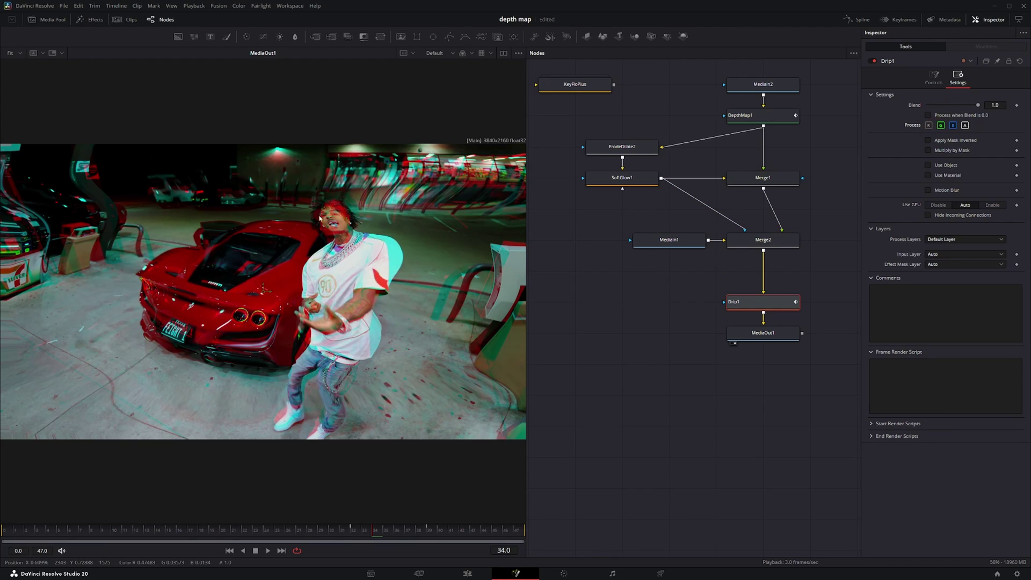
click(928, 190)
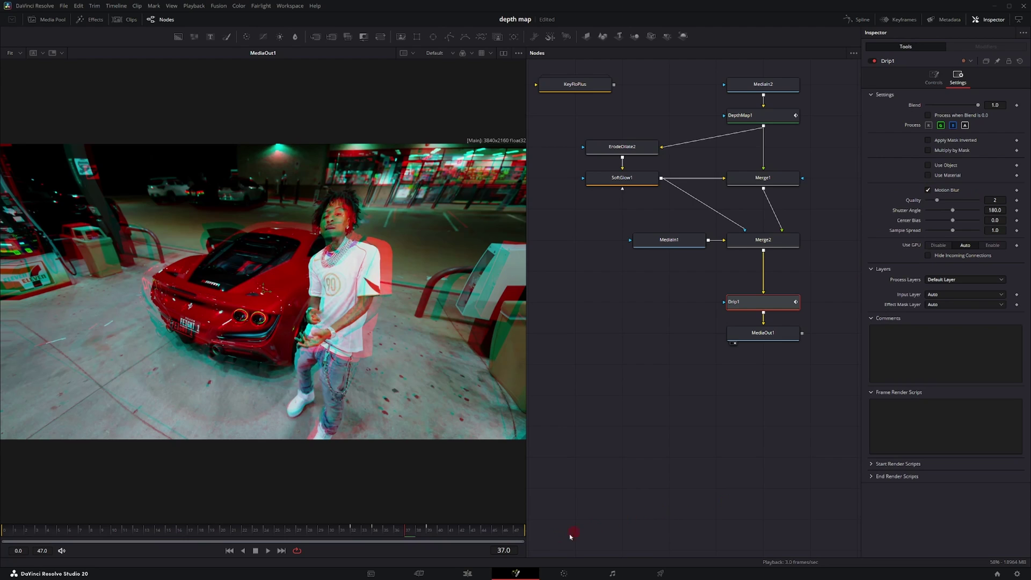
- Return to the demo timeline and place Film Shake 1 from the RMV2 power bin on Video 2 over the cut before Fusion Clip 3
click(466, 572)
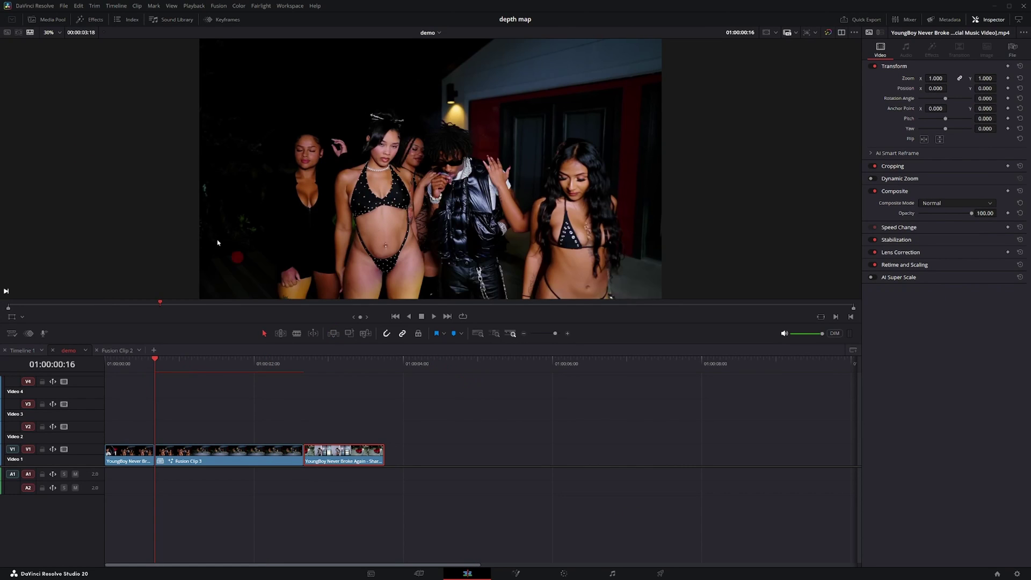
click(52, 20)
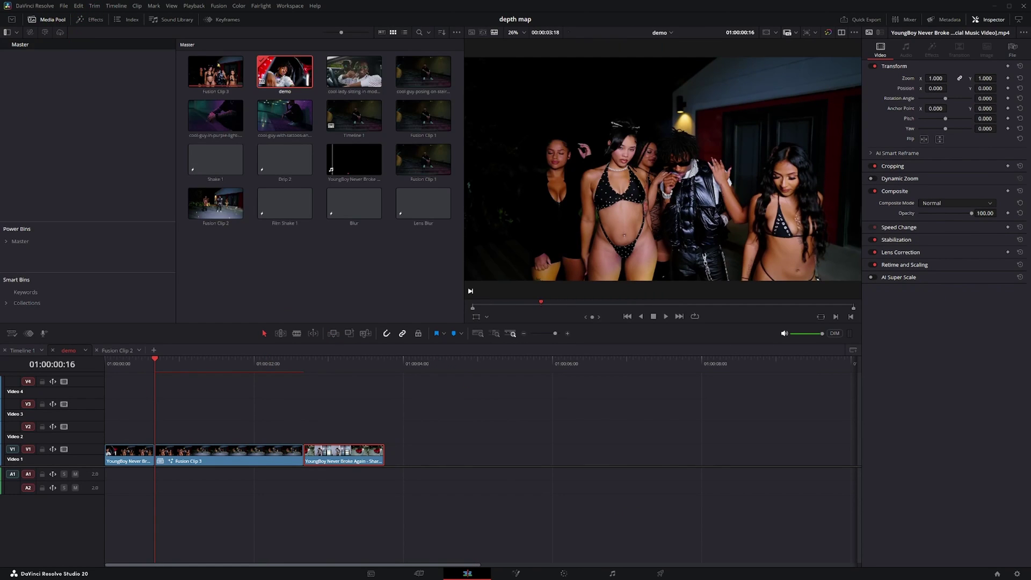
click(19, 242)
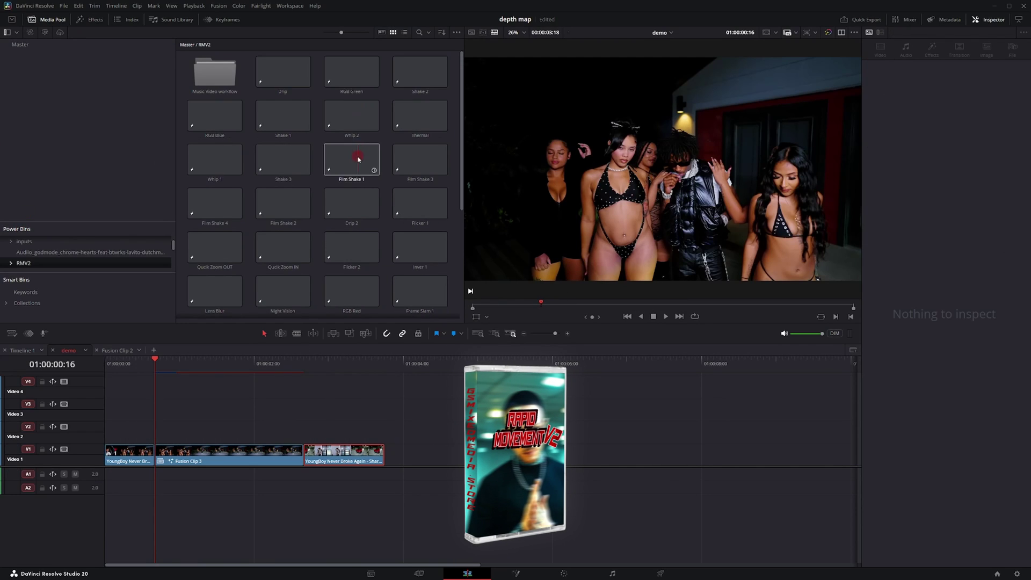
drag(357, 161, 155, 429)
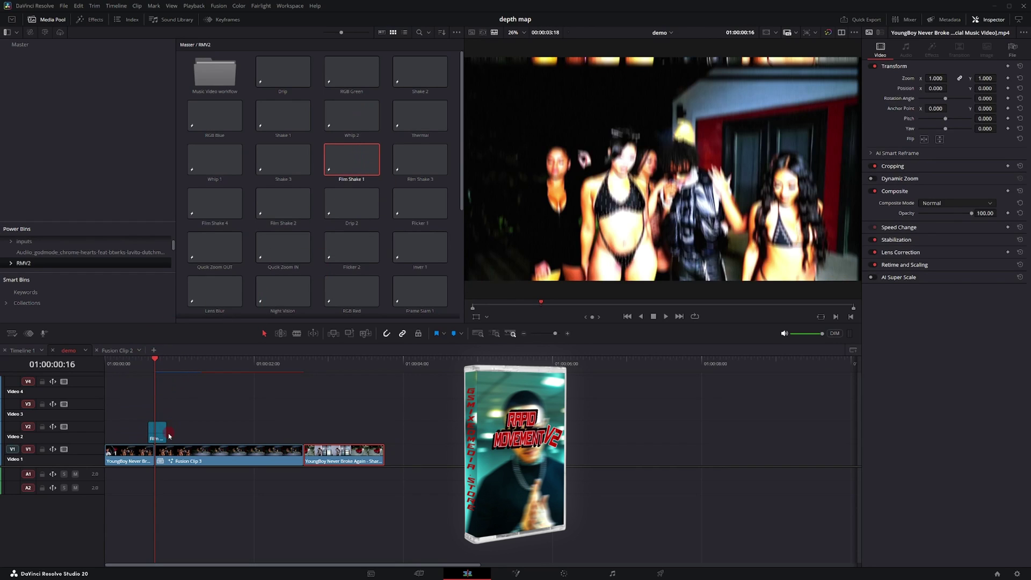